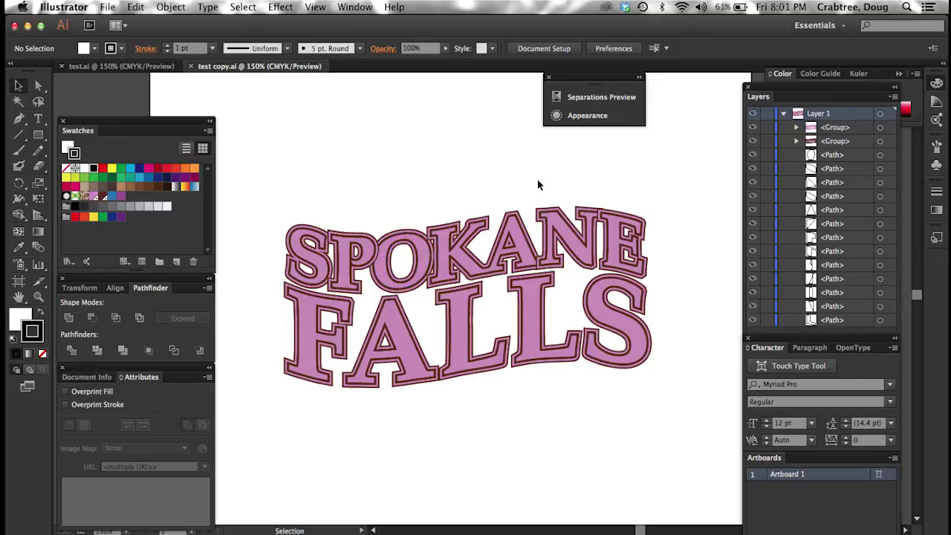
Step: Toggle the pink fill and outline lettering groups off and on, leaving both hidden
click(753, 128)
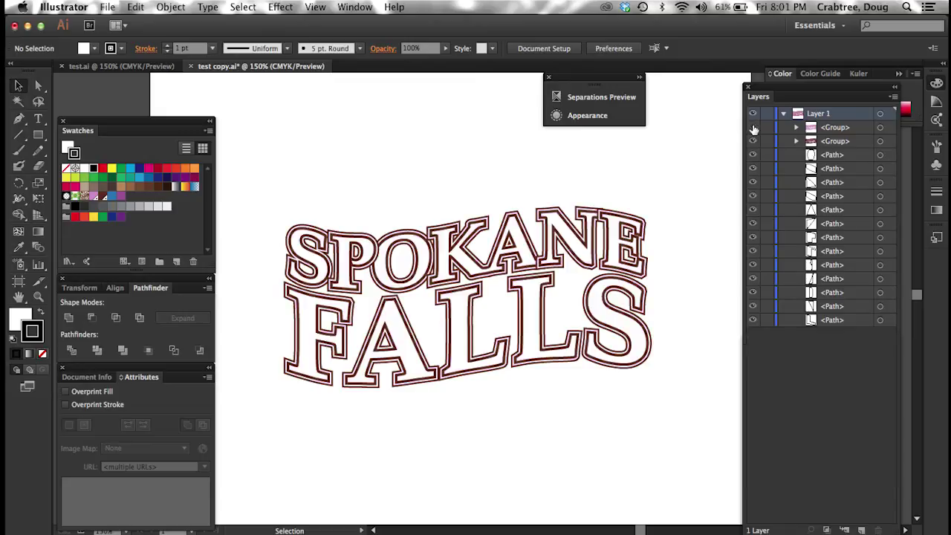
click(753, 140)
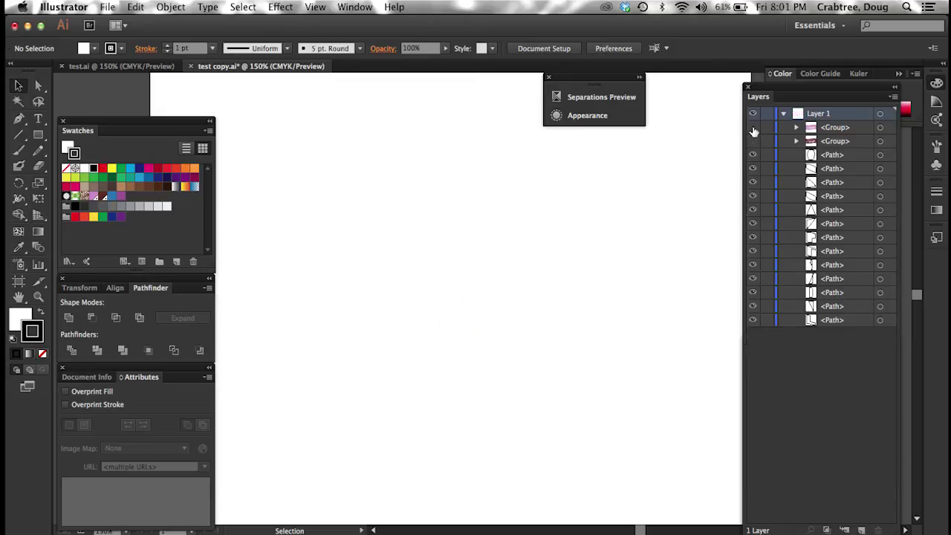
click(753, 128)
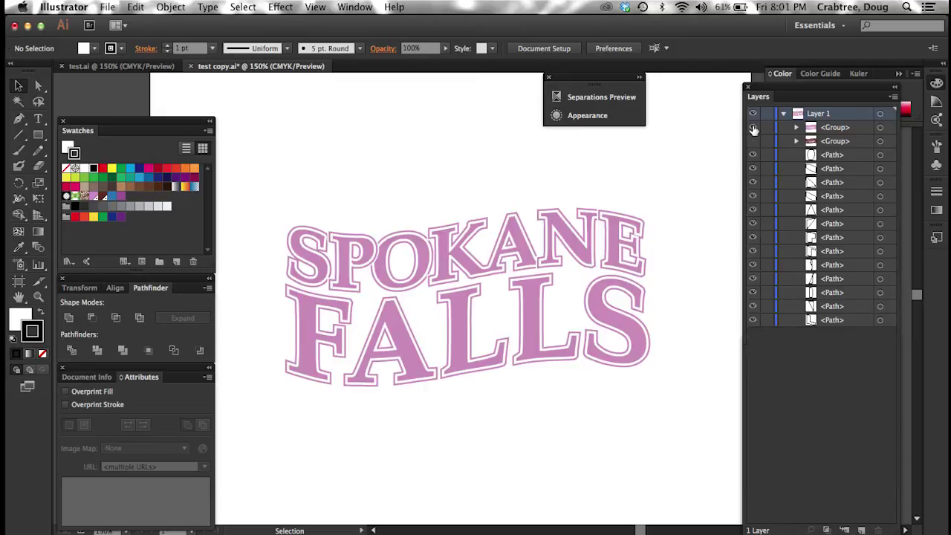
click(753, 142)
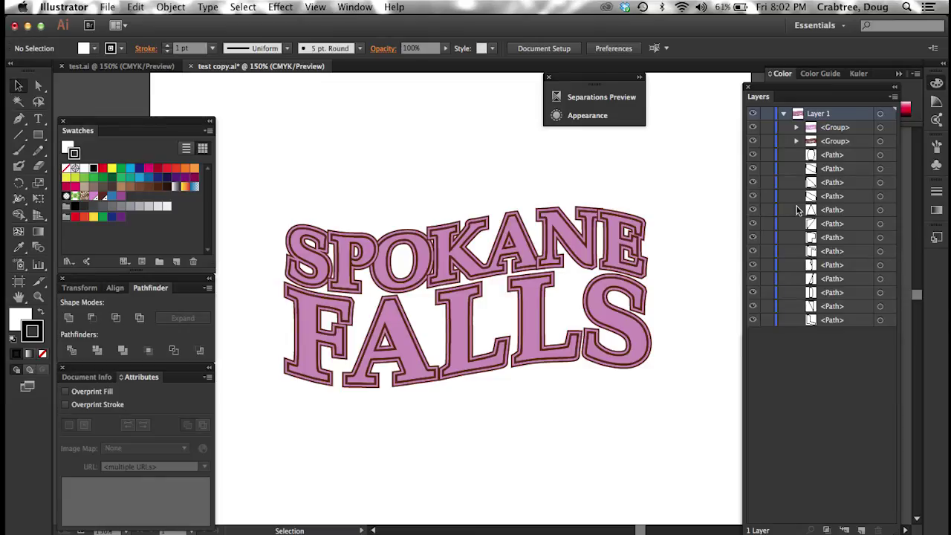
click(754, 128)
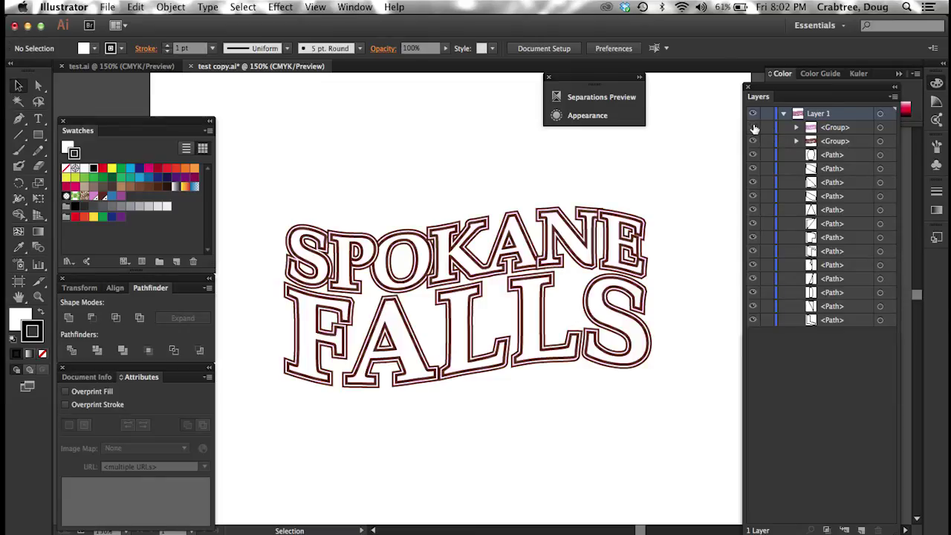
click(755, 141)
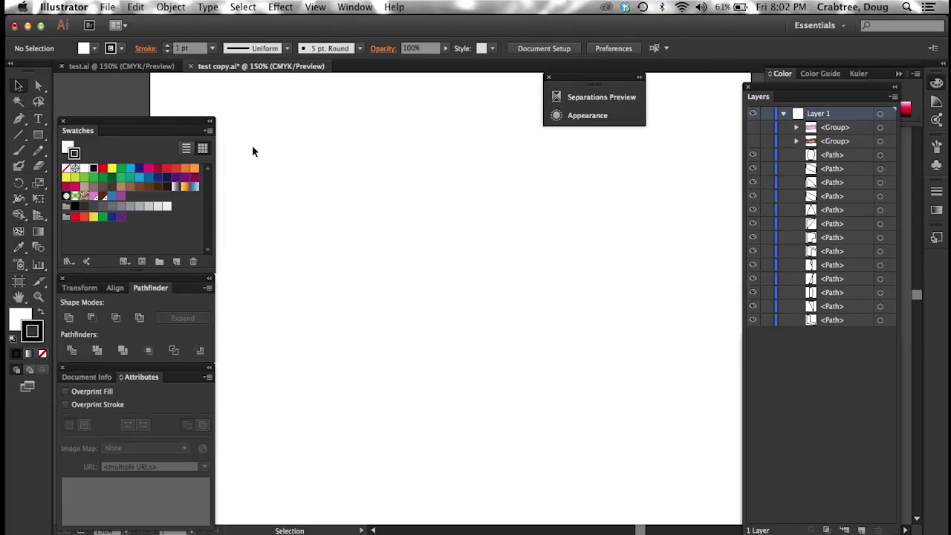
Step: Delete the stray paths on the blank artboard, then show the fill and outline groups
drag(226, 130, 719, 514)
key(Delete)
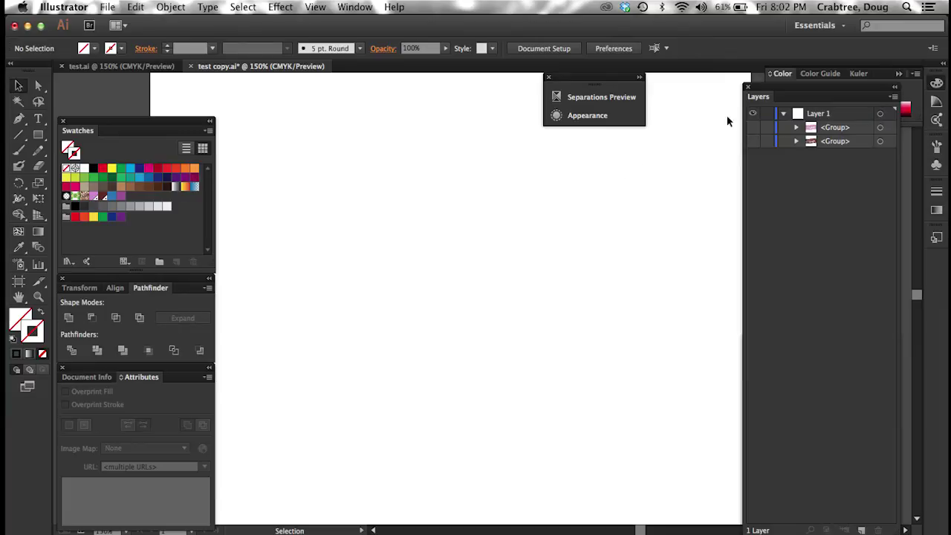
click(753, 127)
click(753, 141)
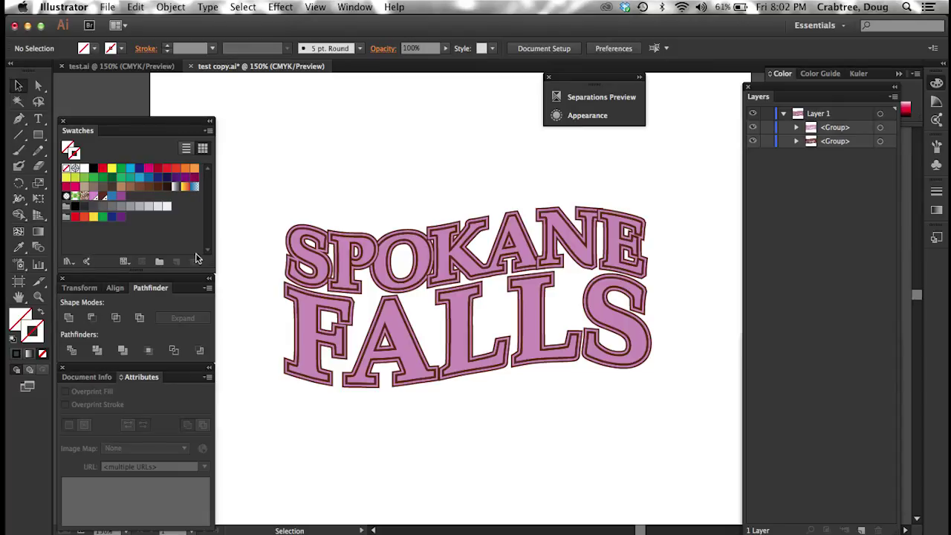
Step: Draw a small blue-filled rectangle above the lettering at upper left
click(16, 319)
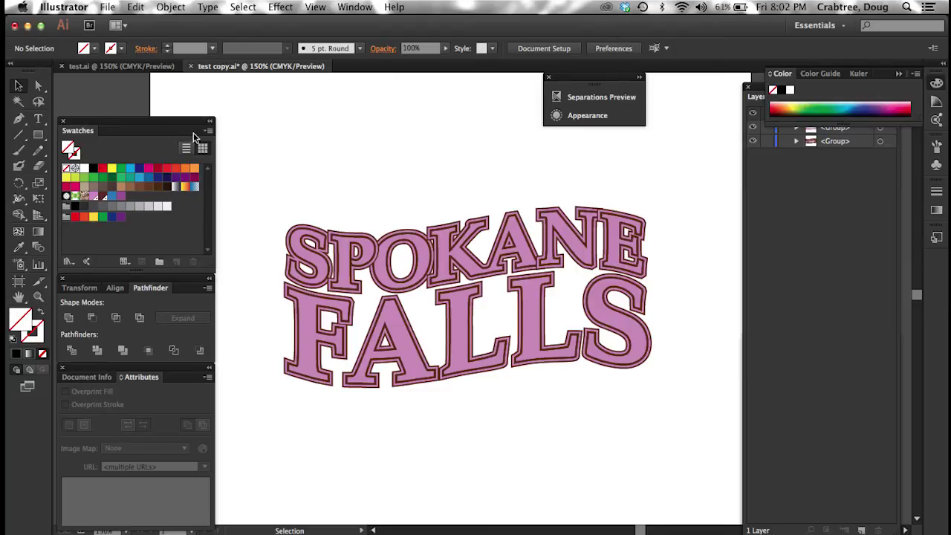
click(37, 135)
drag(262, 117, 293, 145)
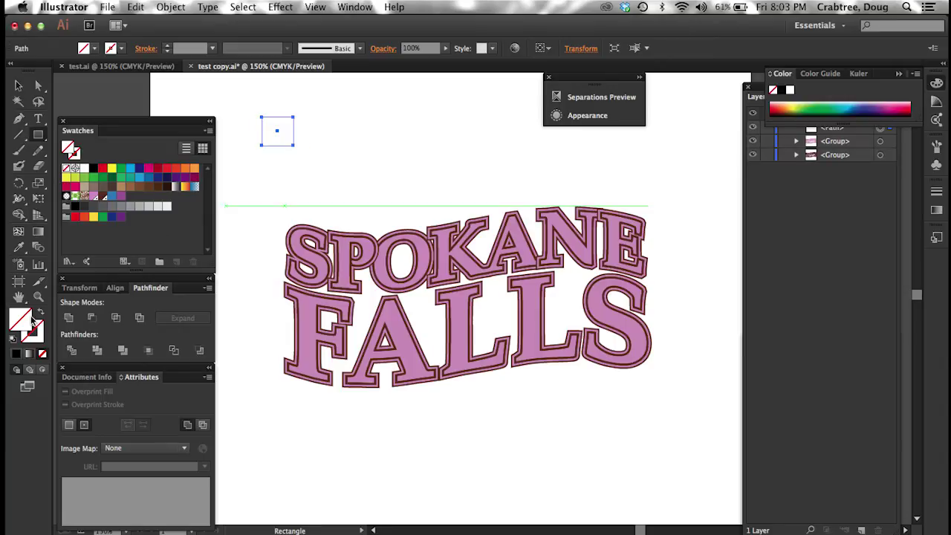
click(139, 177)
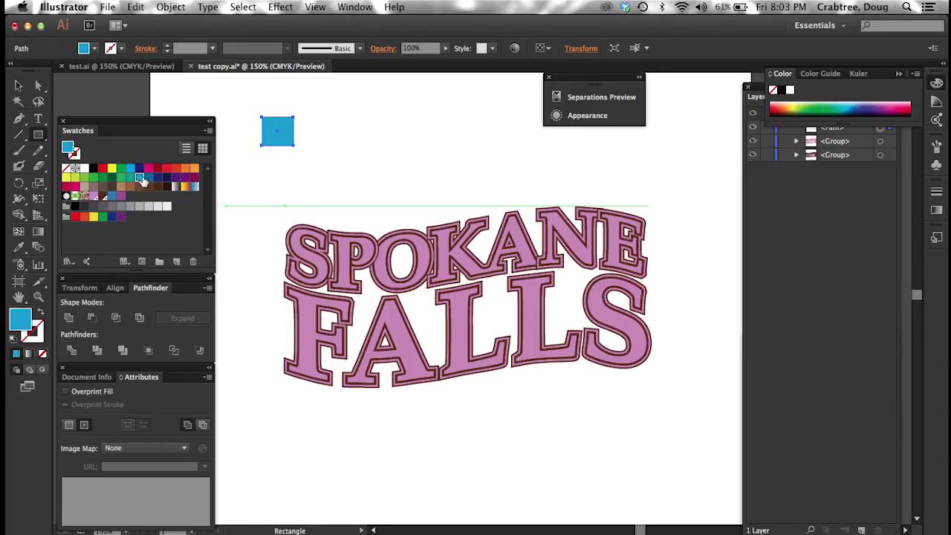
Step: Save its colour as a spot swatch named 'base white' with RGB 184/255/197
click(177, 261)
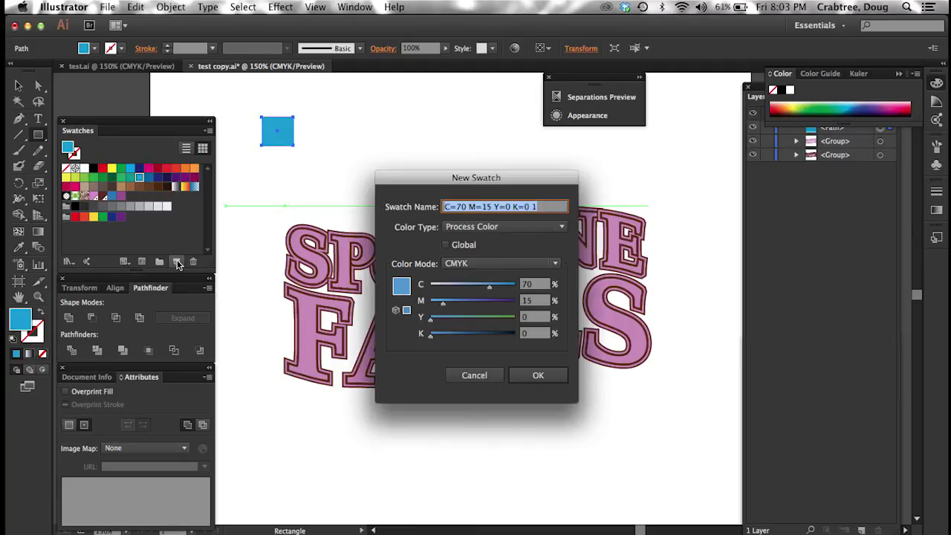
click(484, 229)
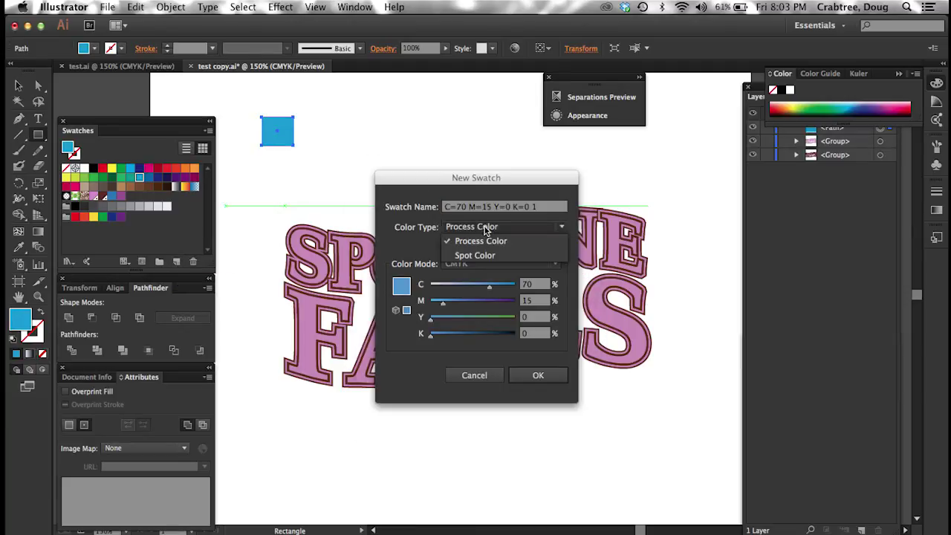
click(471, 257)
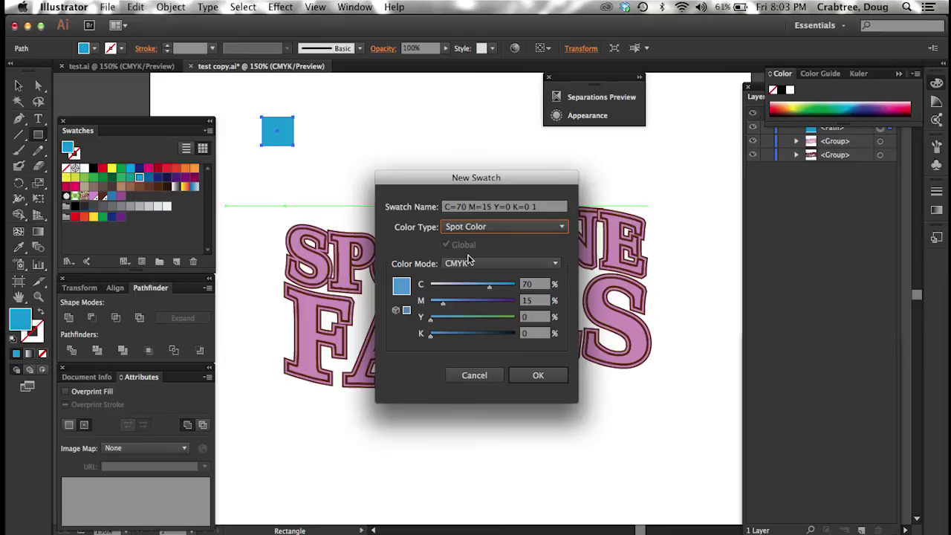
triple_click(497, 209)
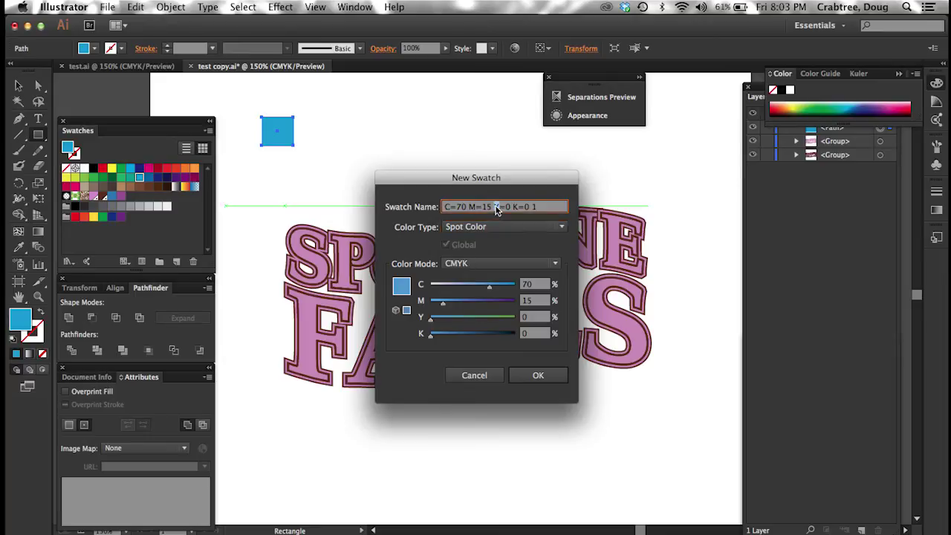
text(base white)
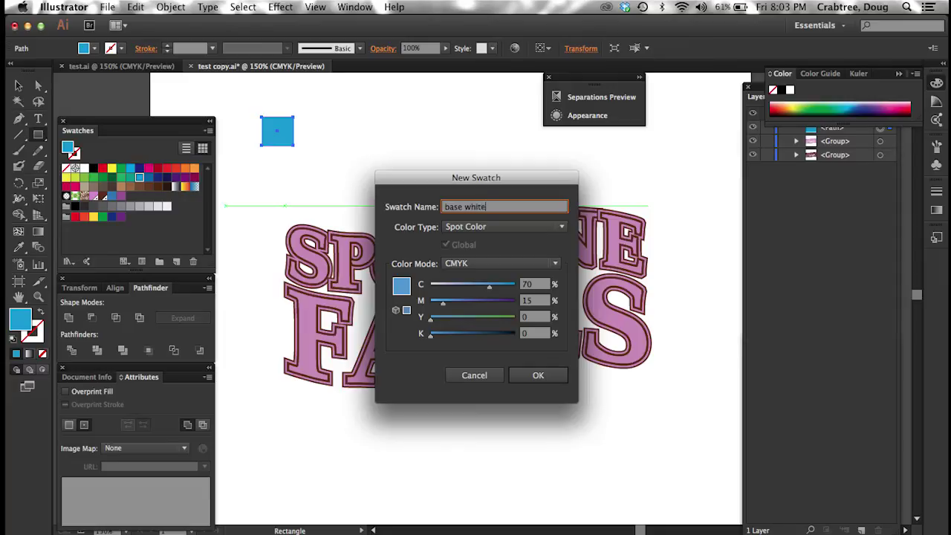
click(487, 266)
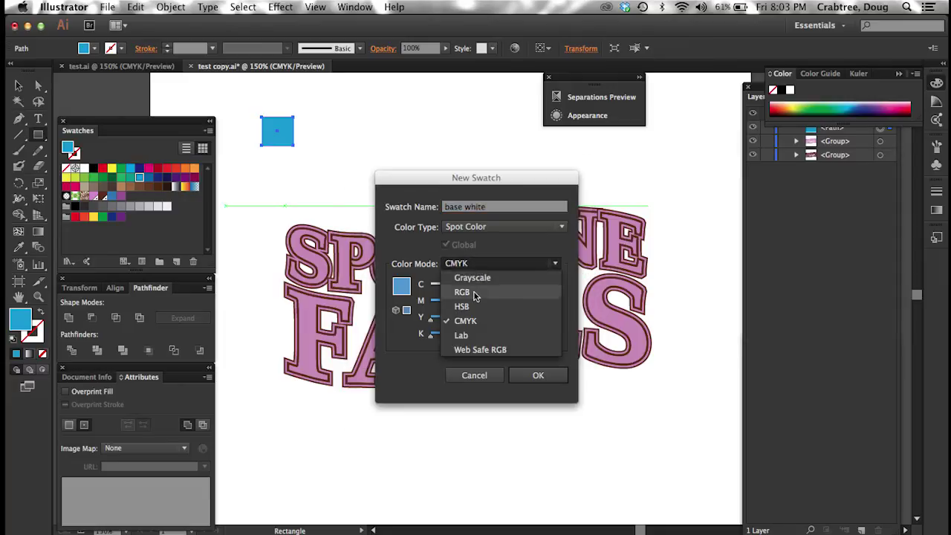
click(470, 295)
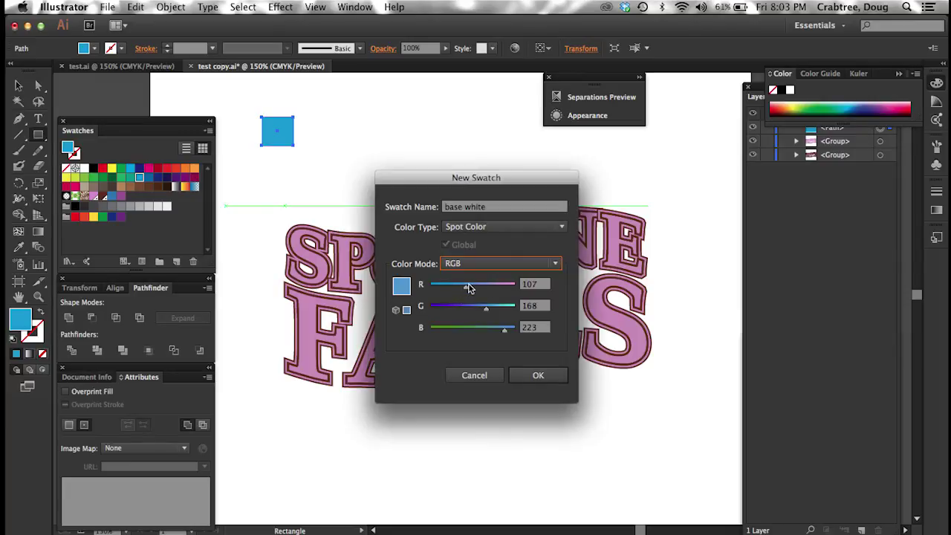
drag(465, 286, 510, 284)
mouse_move(505, 330)
mouse_down()
mouse_move(517, 330)
mouse_move(515, 306)
mouse_move(500, 331)
mouse_up()
drag(511, 286, 492, 286)
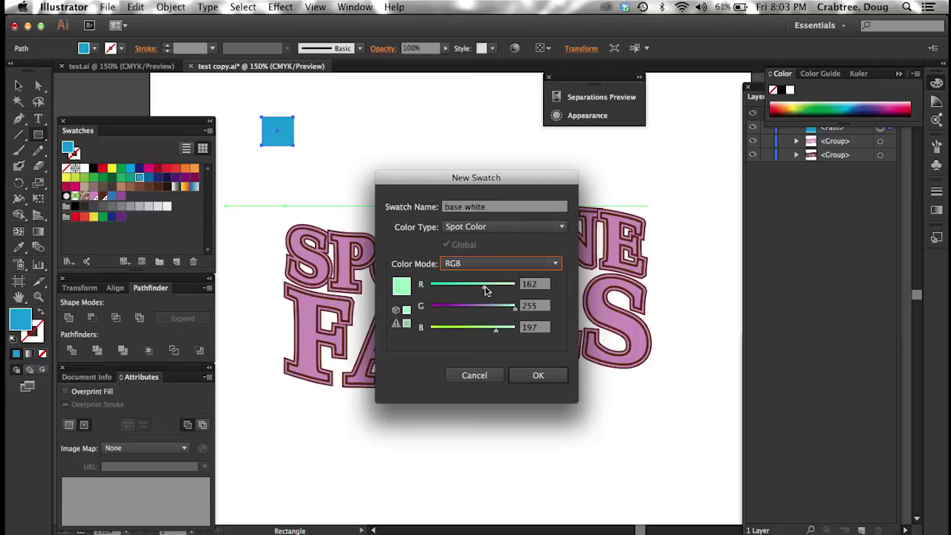
click(534, 376)
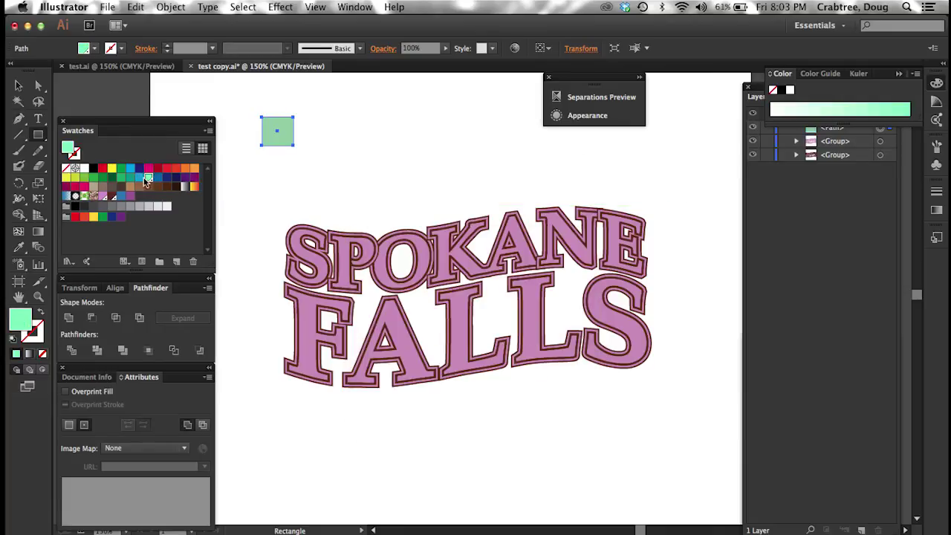
Step: Reorder the base white swatch, delete the green test rectangle, and show rulers
drag(148, 181, 132, 195)
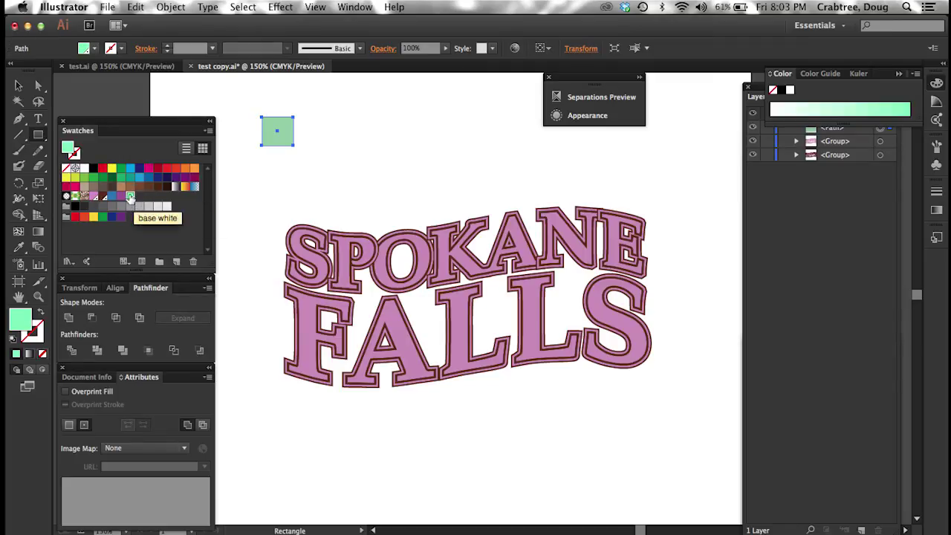
click(19, 86)
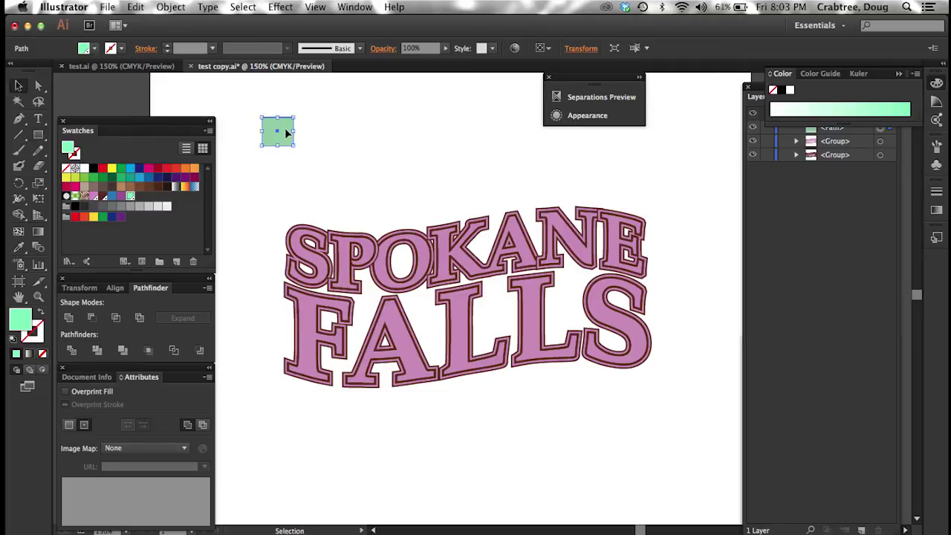
key(Delete)
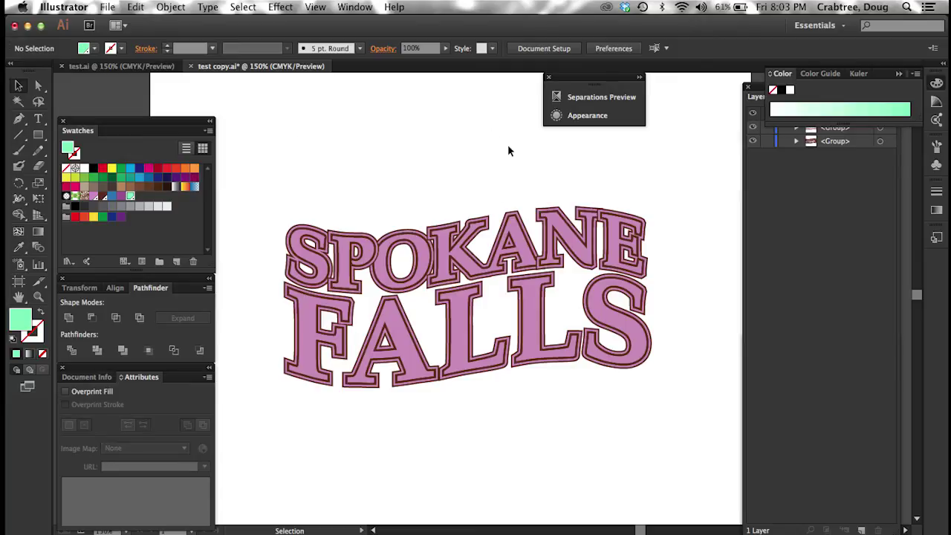
alt+super+click(446, 266)
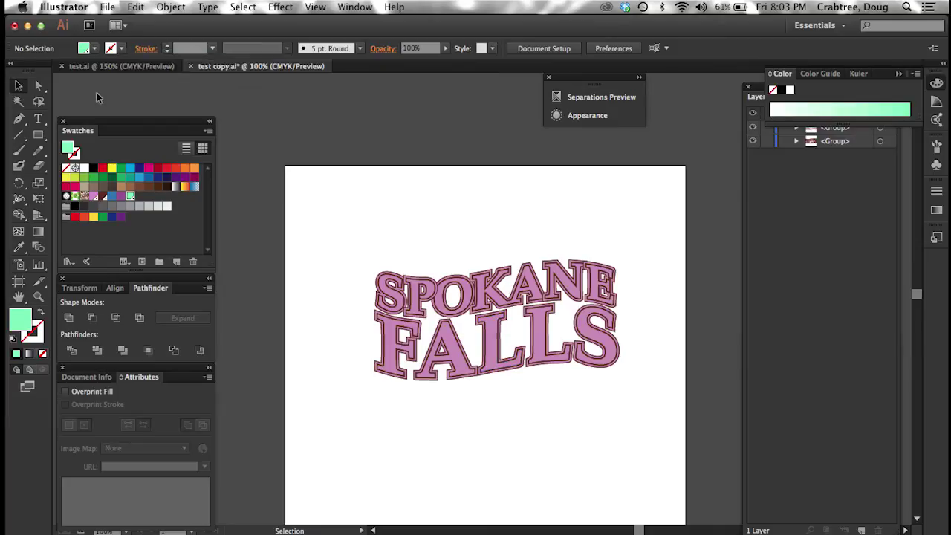
key(ctrl+r)
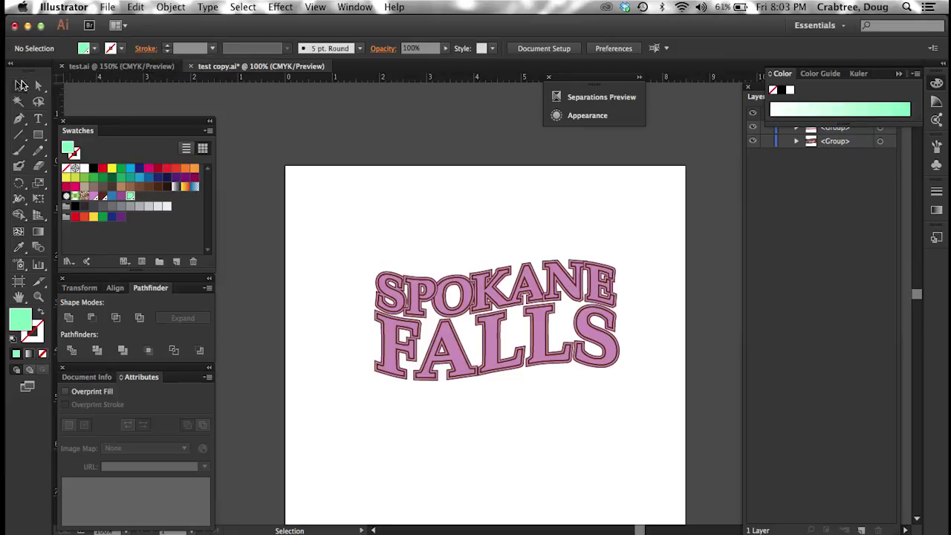
Step: Set the artboard size to 12 in wide by 14 in tall
click(19, 281)
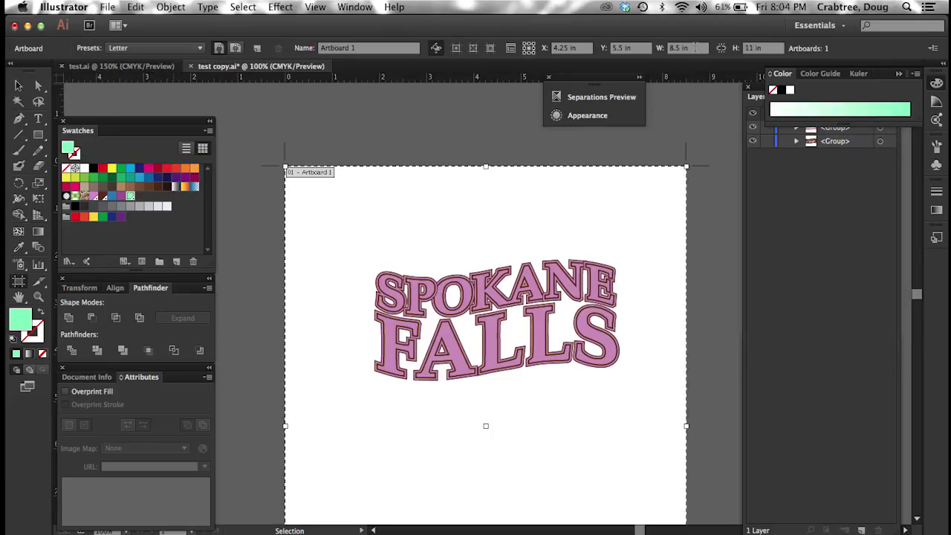
click(695, 47)
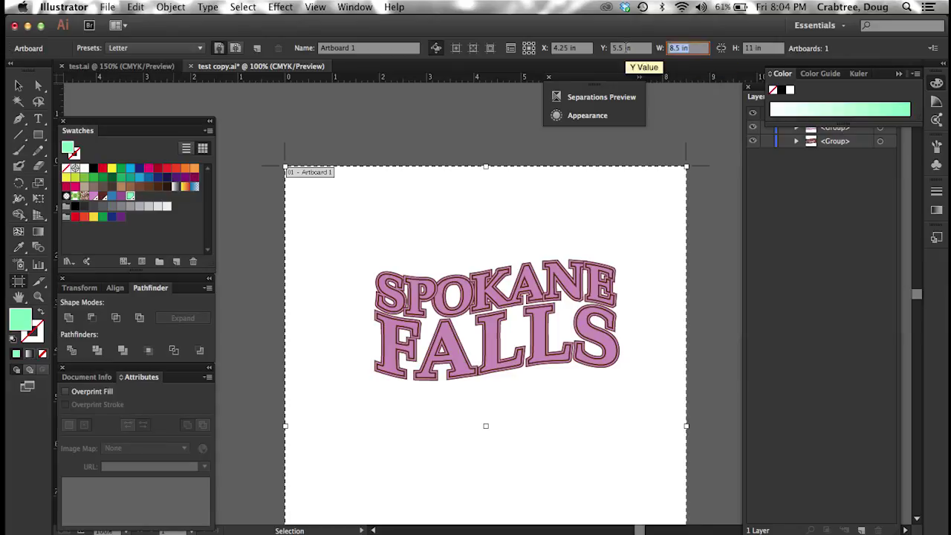
text(12)
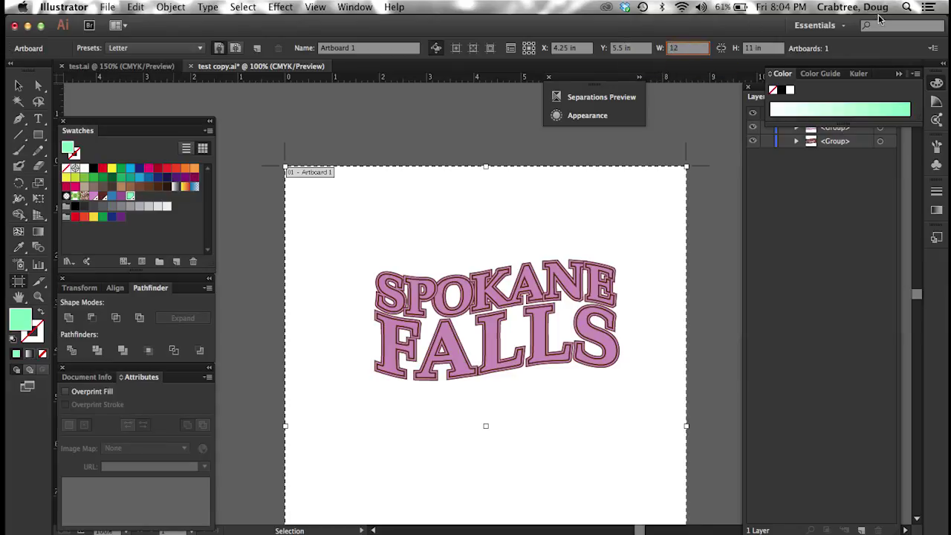
click(755, 47)
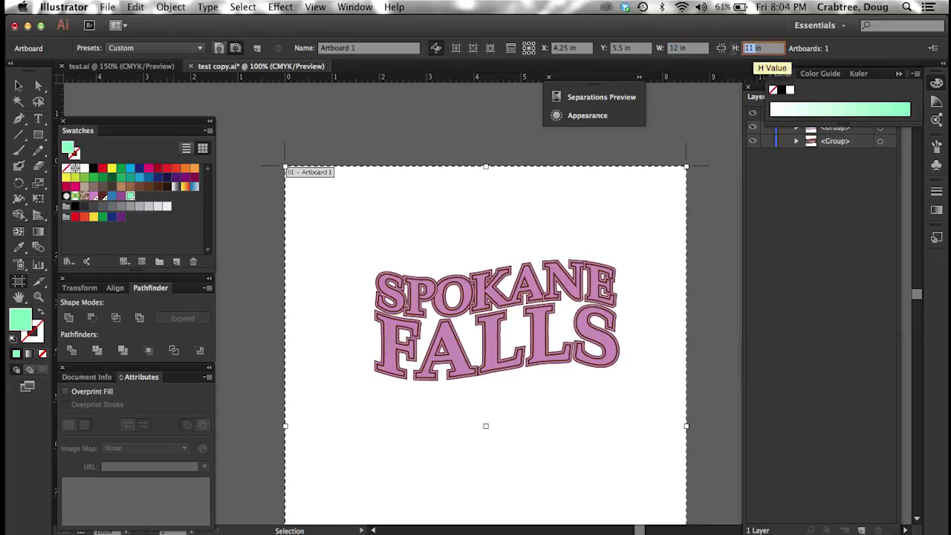
text(14)
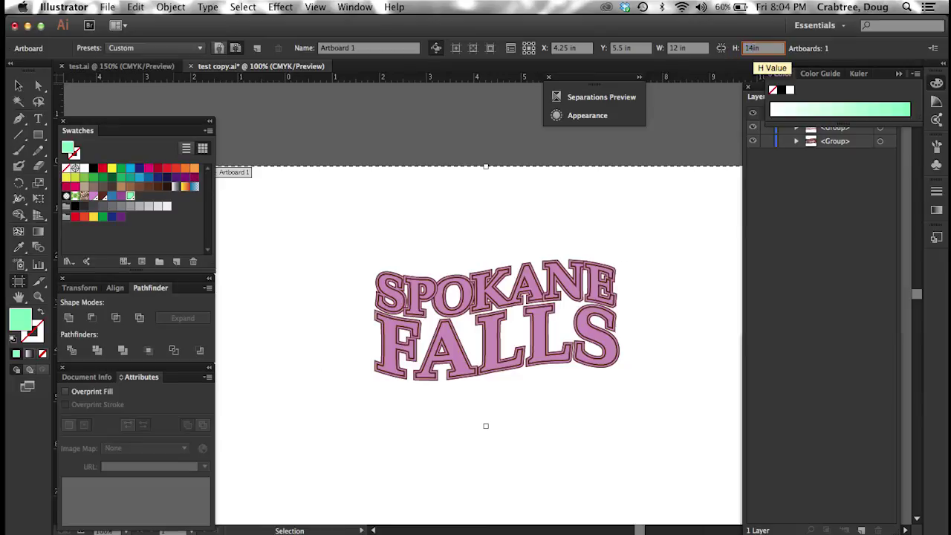
key(Tab)
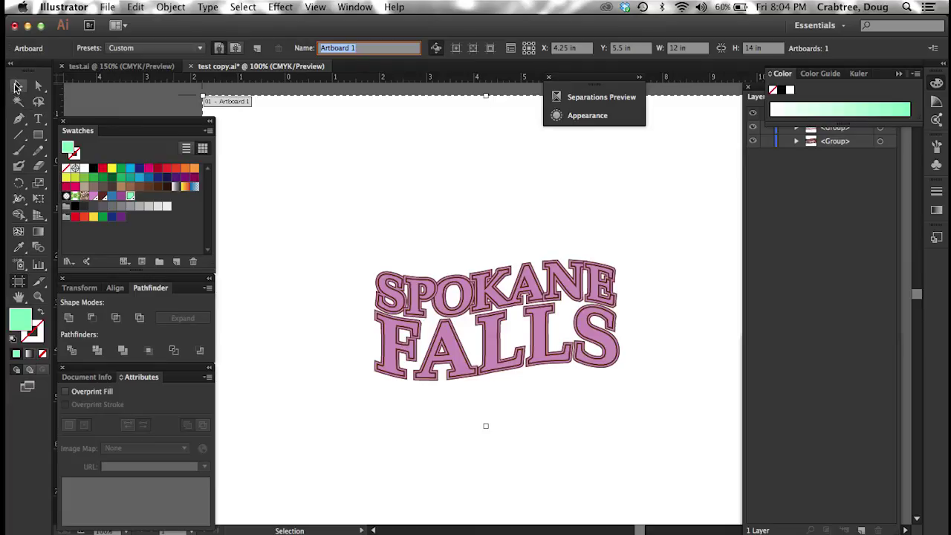
click(19, 86)
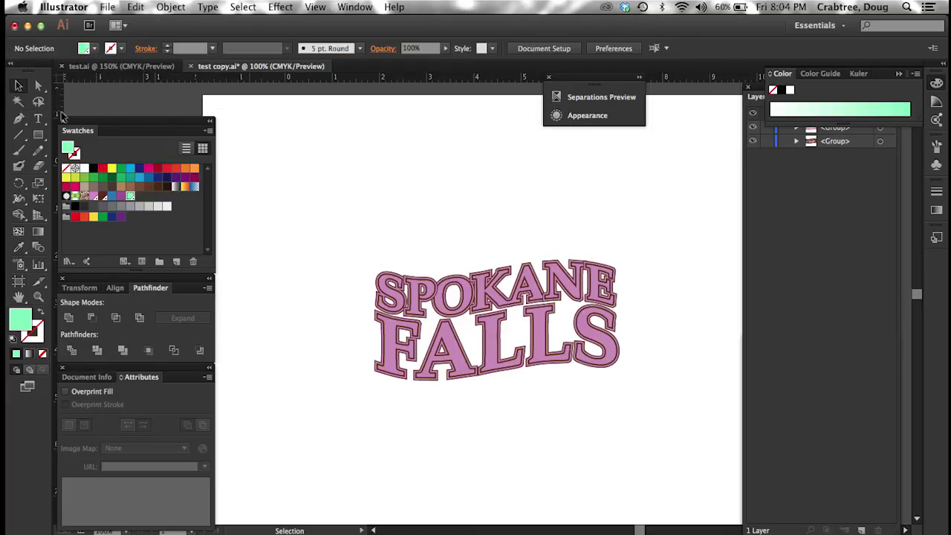
Step: Drag vertical guides from the left ruler to X 0.5 in and 11.5 in
scroll(192, 78, up, 3)
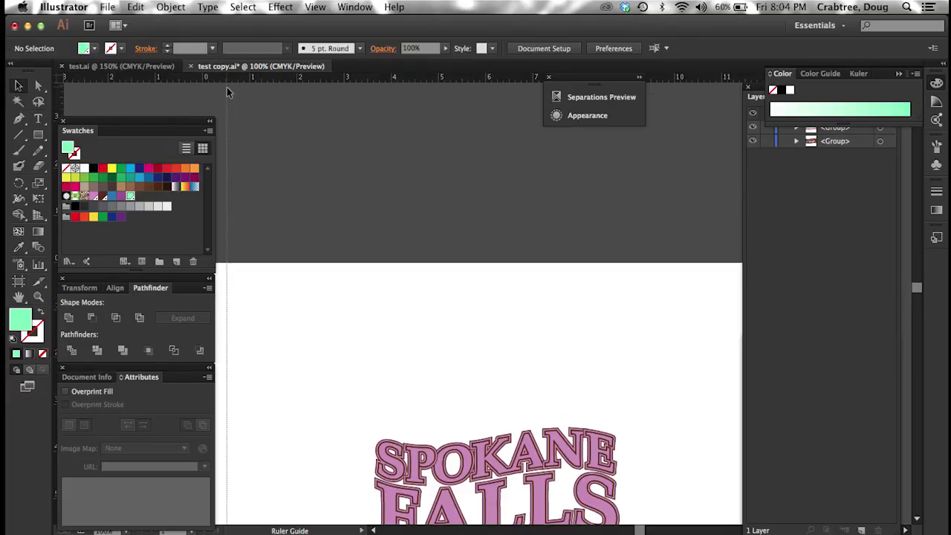
drag(192, 78, 226, 94)
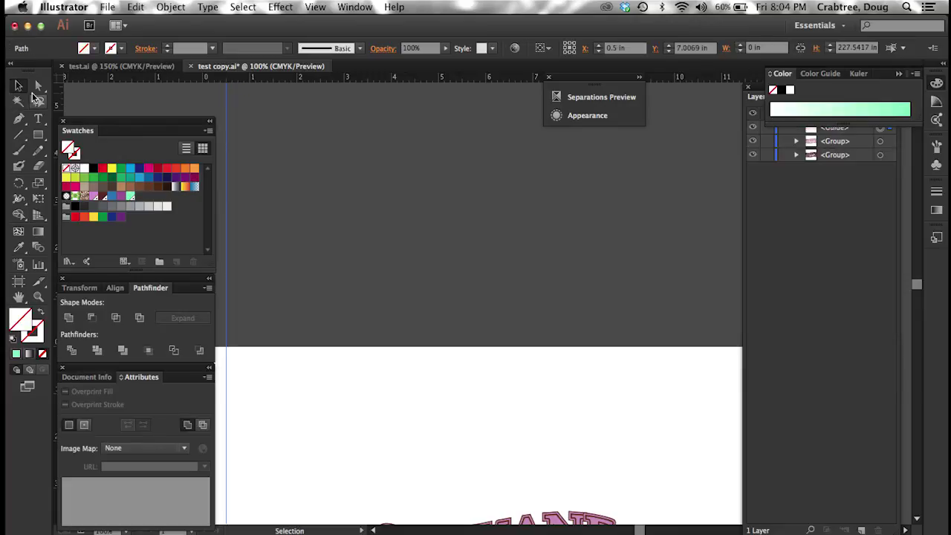
mouse_move(59, 96)
mouse_down()
mouse_move(727, 141)
mouse_move(713, 141)
mouse_up()
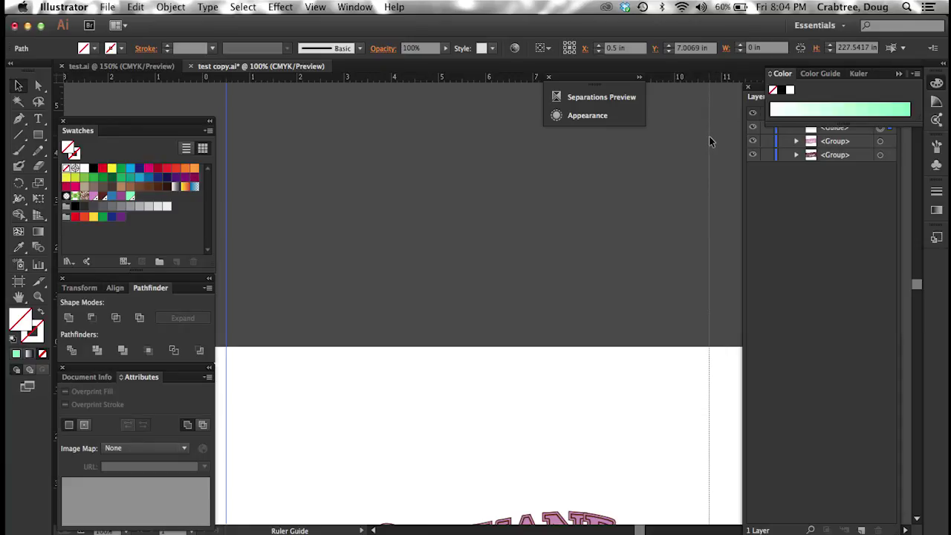
mouse_move(714, 141)
mouse_down()
mouse_move(753, 138)
mouse_move(616, 117)
mouse_move(679, 126)
mouse_up()
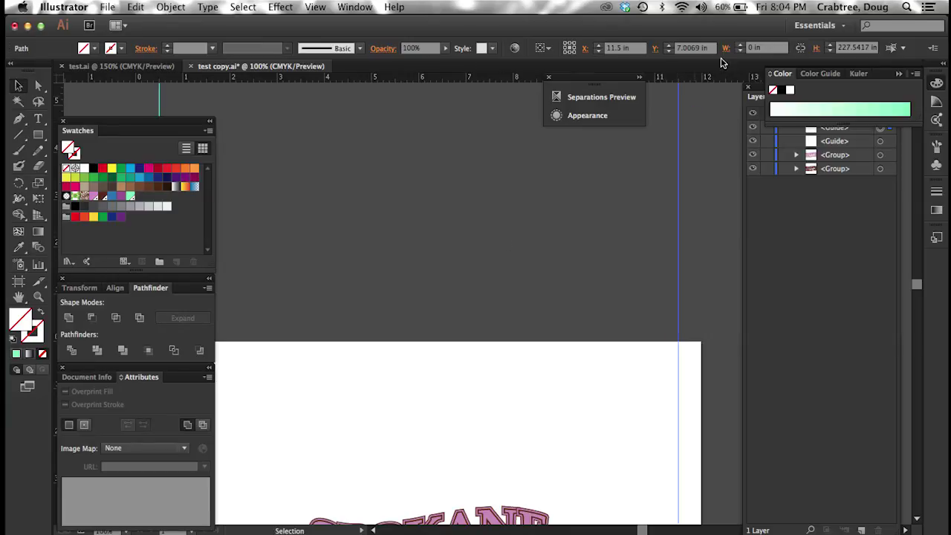
Step: Lock both guide rows in the Layers panel
click(780, 186)
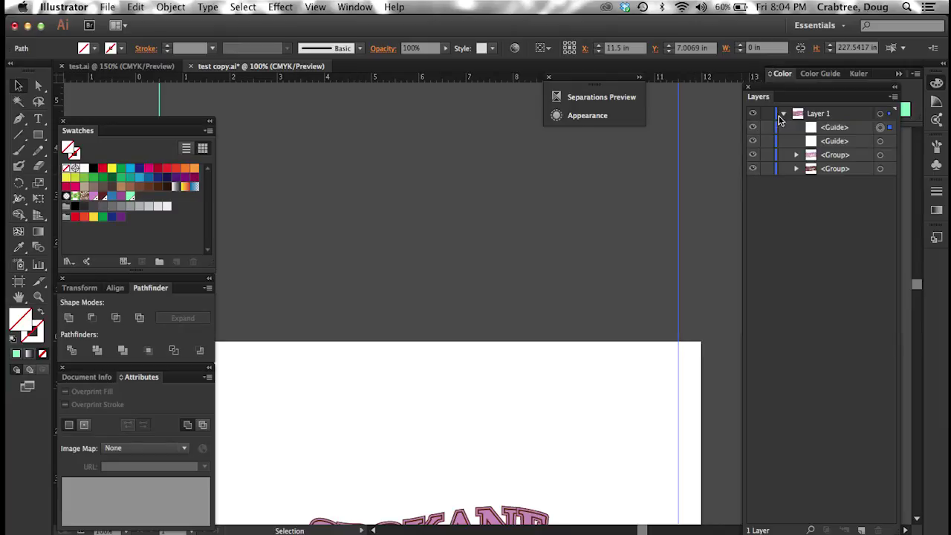
drag(765, 128, 768, 143)
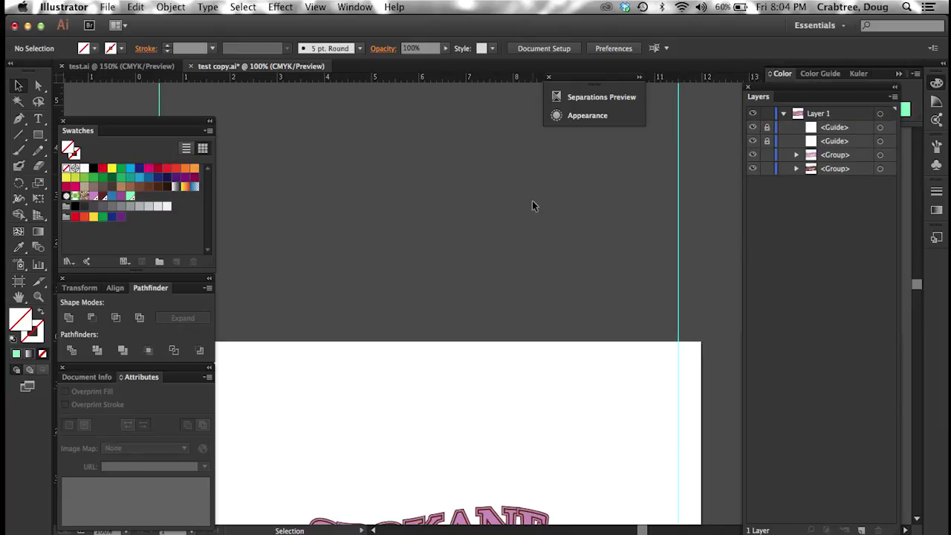
scroll(532, 205, down, 2)
scroll(532, 206, down, 5)
scroll(532, 206, down, 3)
scroll(532, 205, down, 1)
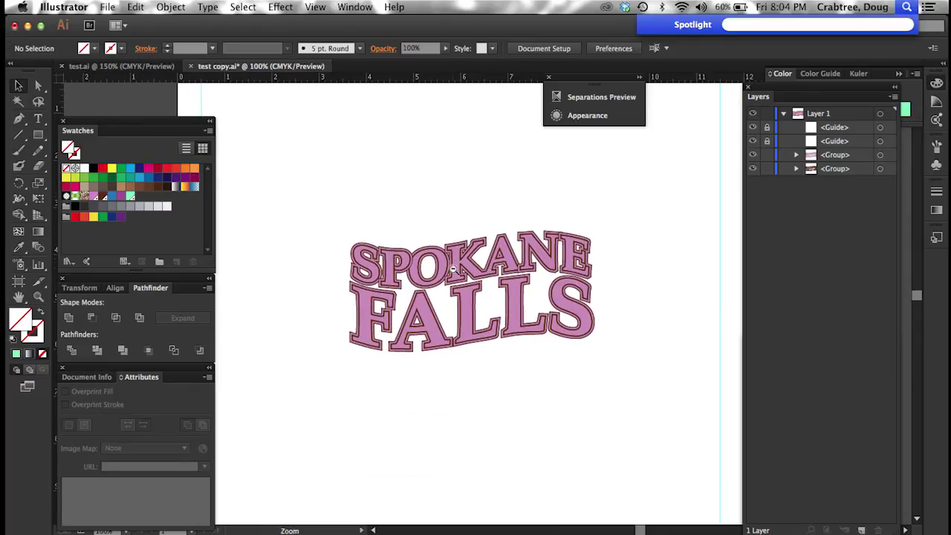
alt+super+click(452, 272)
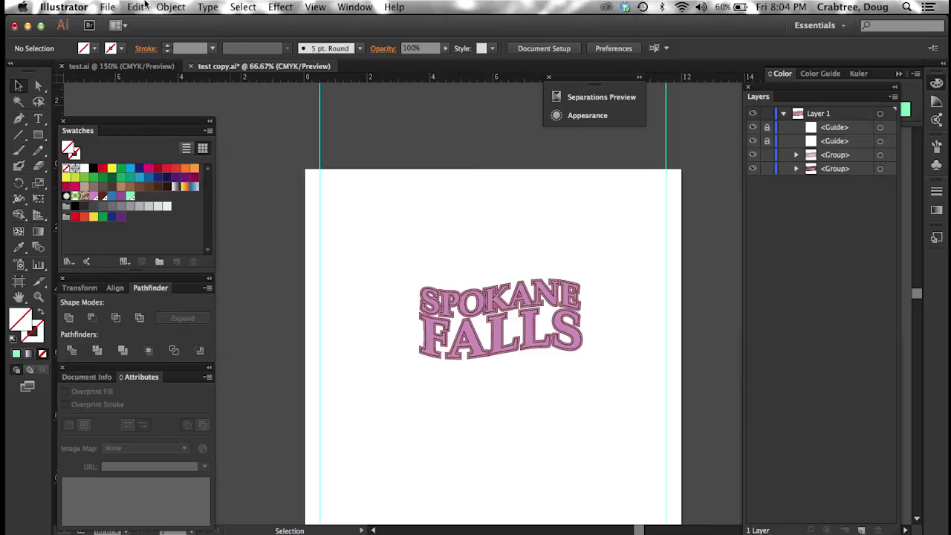
click(38, 182)
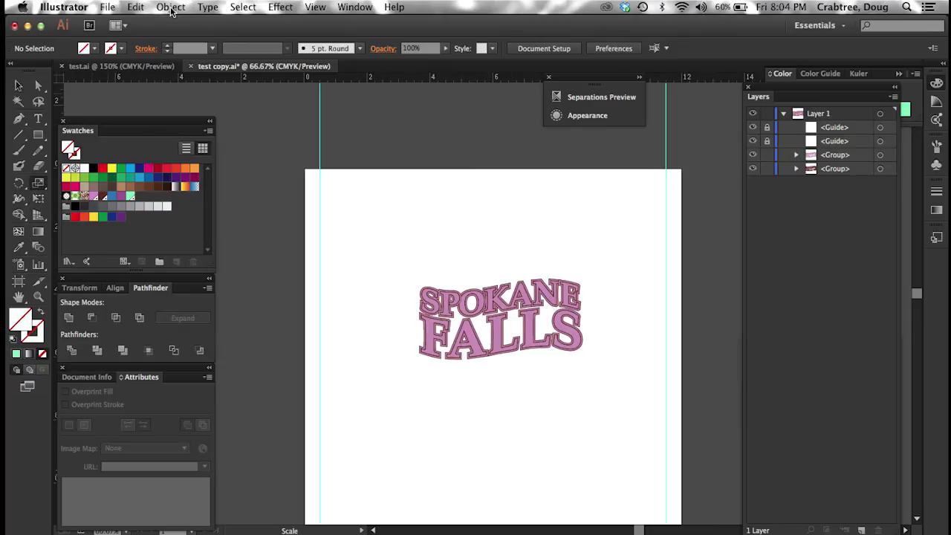
double_click(38, 184)
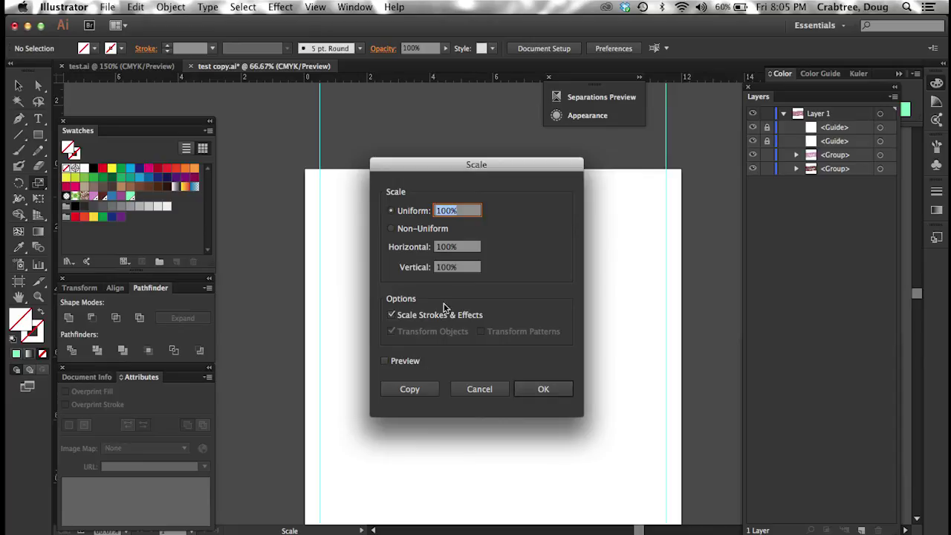
click(545, 390)
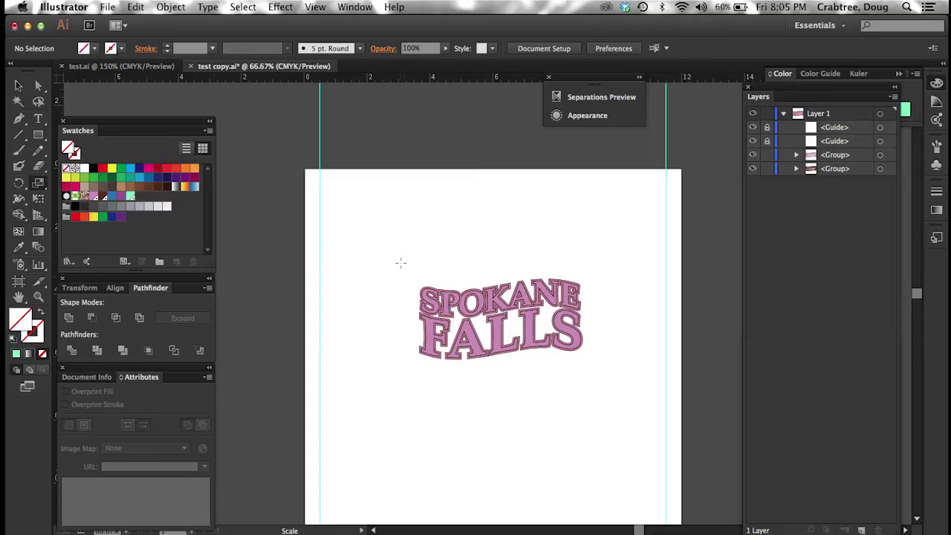
click(19, 85)
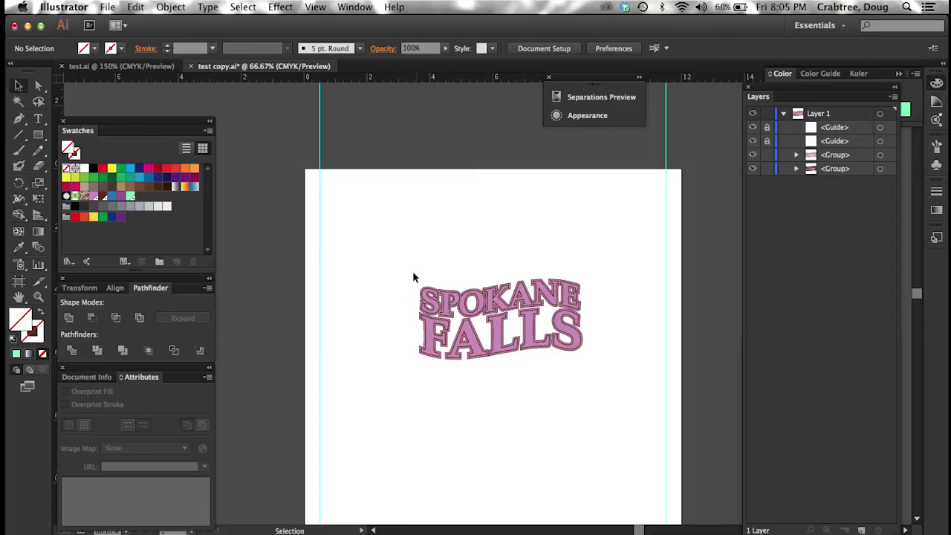
Step: Move the SPOKANE FALLS lettering to the left guide and Shift-scale it to the right guide
drag(401, 249, 629, 393)
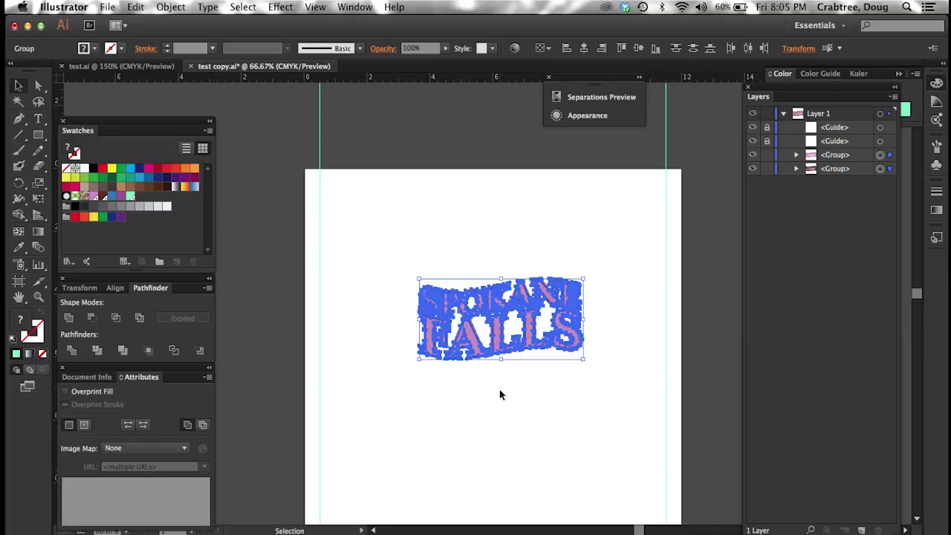
mouse_move(533, 332)
mouse_down()
mouse_move(421, 275)
mouse_move(431, 272)
mouse_up()
key(shift)
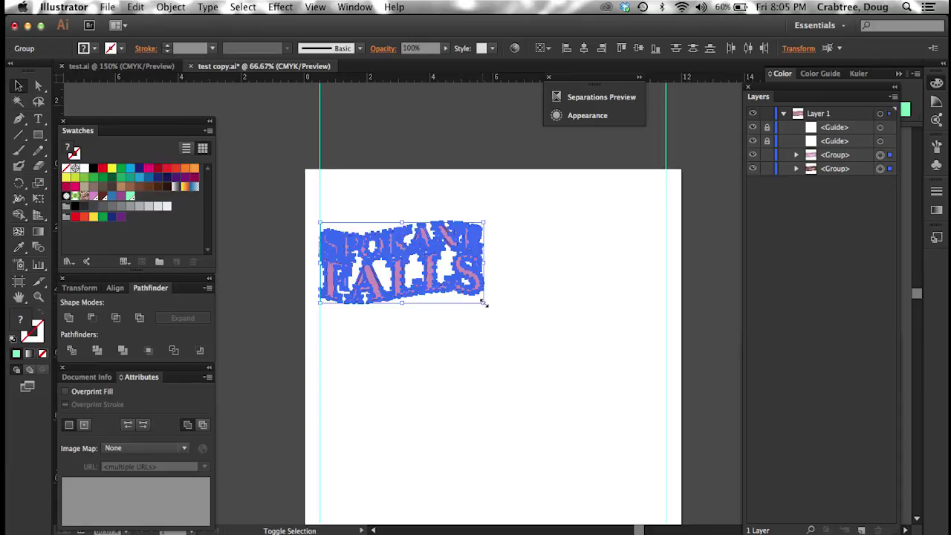
drag(485, 304, 665, 411)
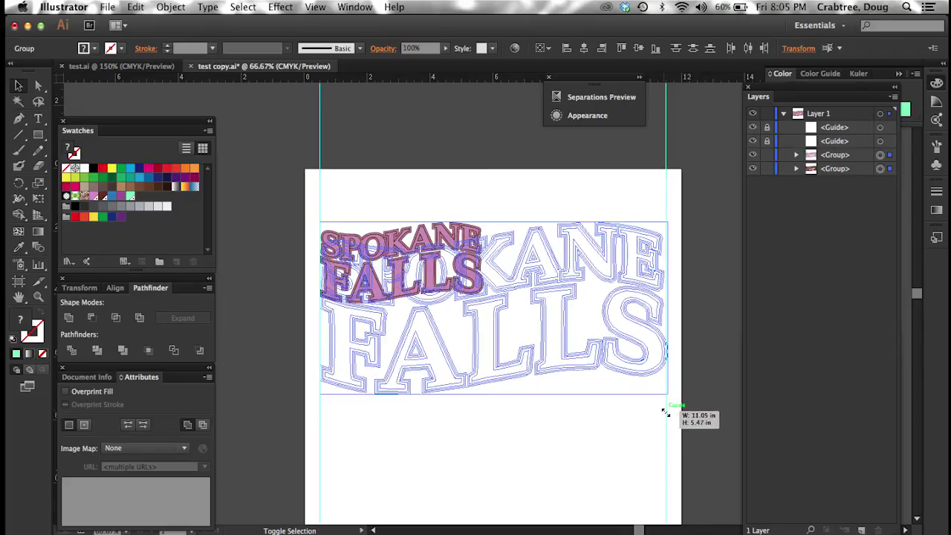
drag(665, 412, 665, 414)
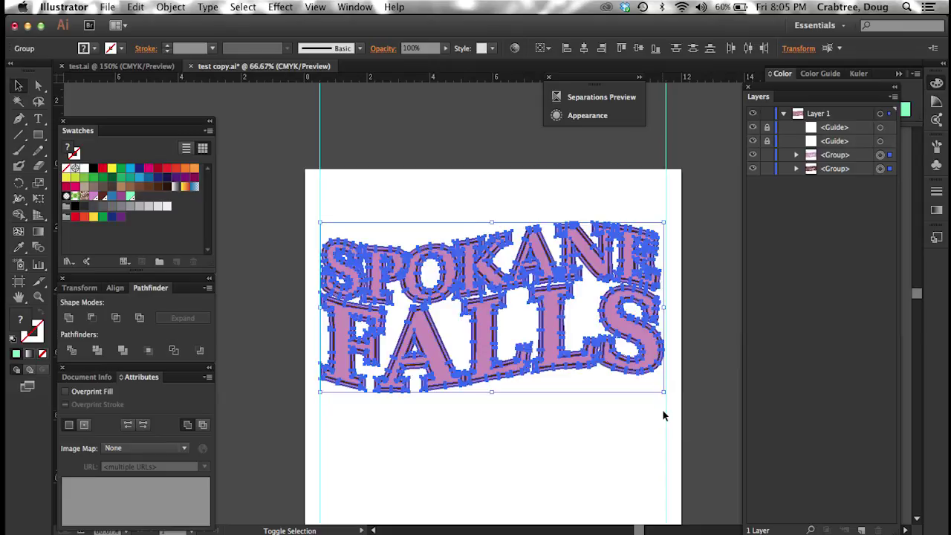
click(502, 415)
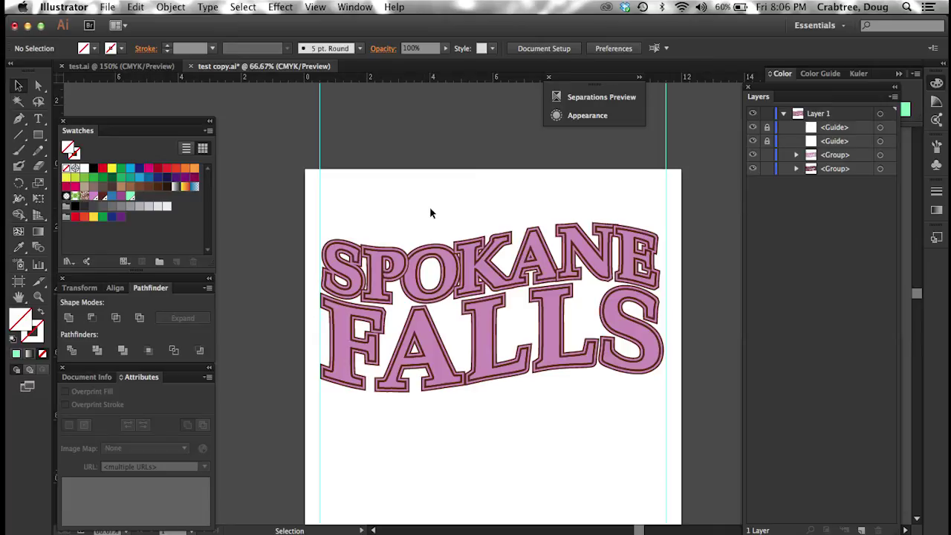
Step: Stroke the pink letter group with the same pink at 2 pt, then zoom into SPOKANE
click(450, 265)
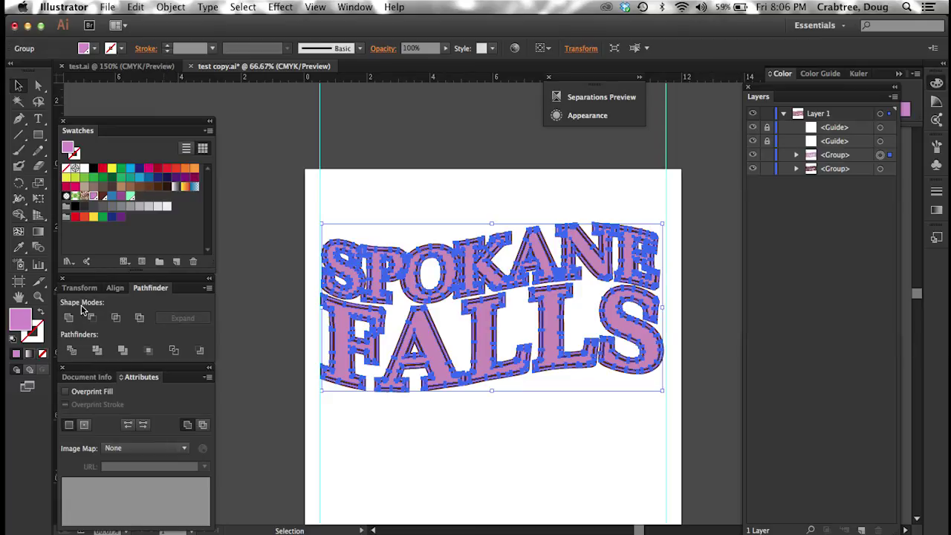
click(33, 338)
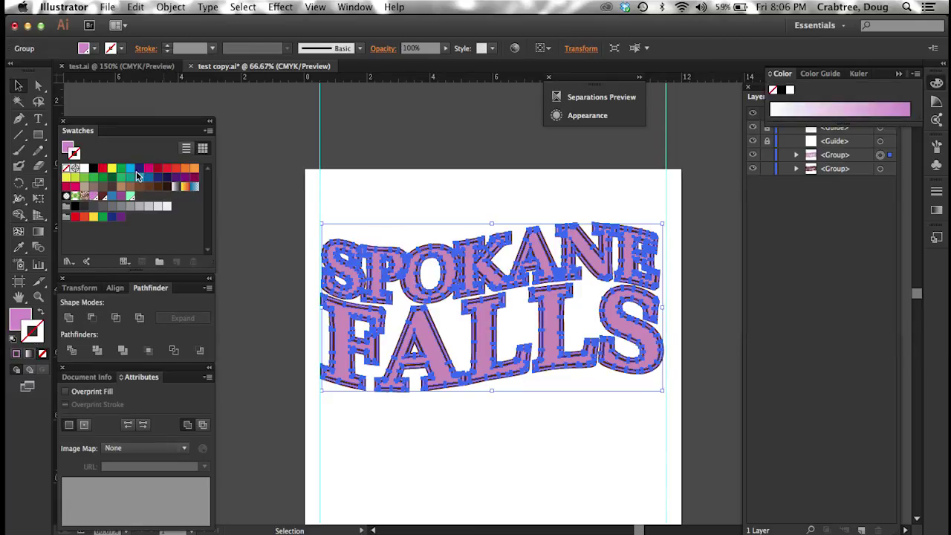
click(92, 197)
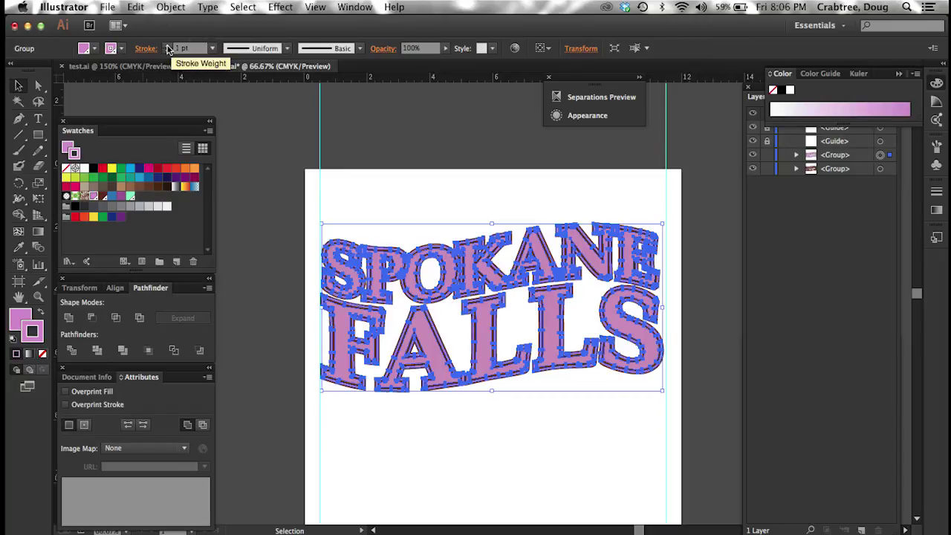
click(167, 46)
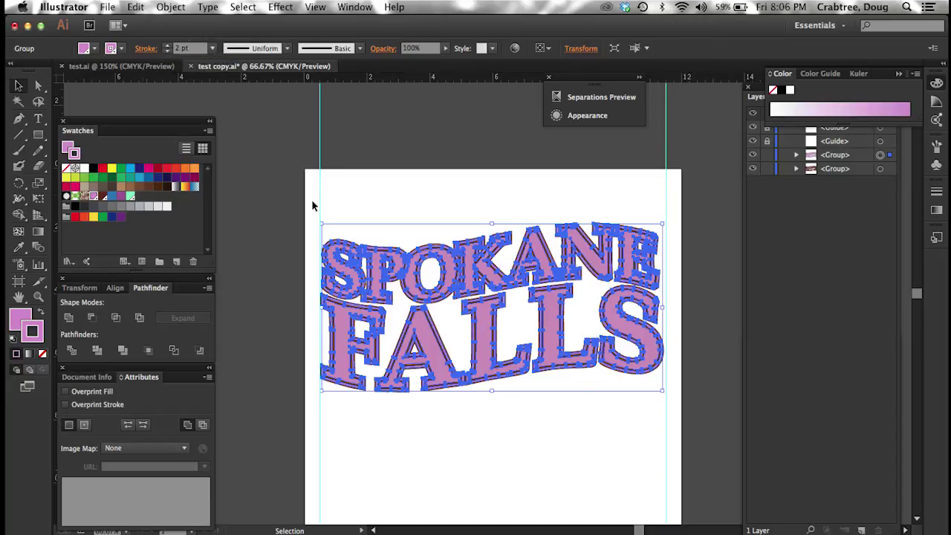
click(462, 278)
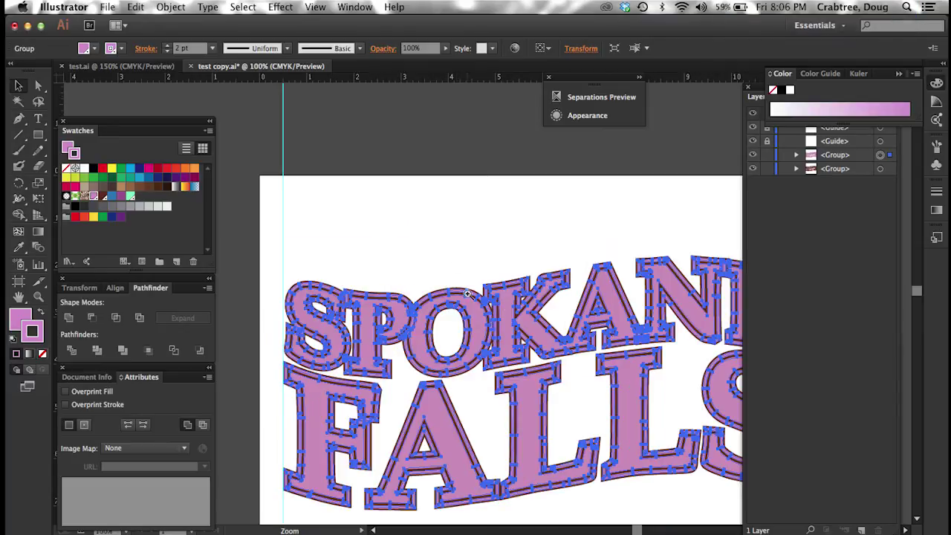
click(503, 303)
click(489, 307)
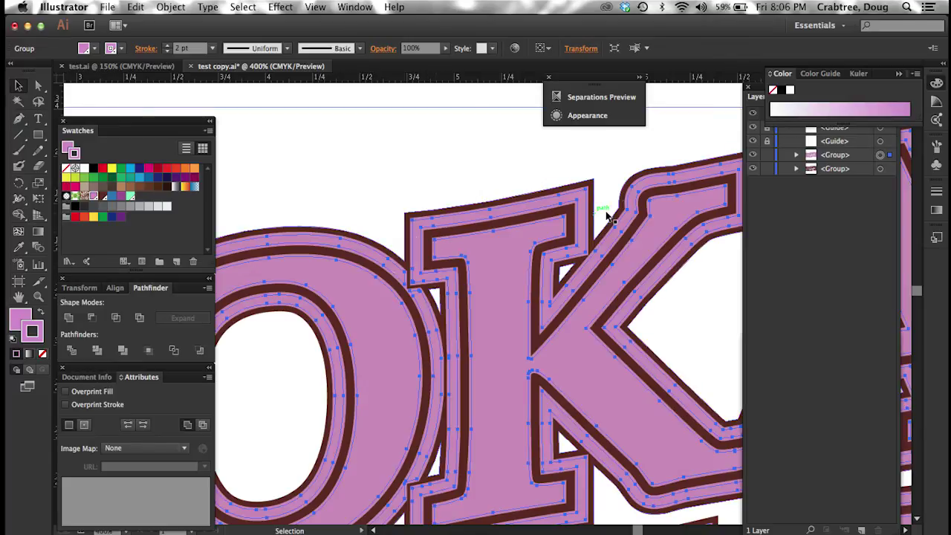
Step: Compare the pink group's visibility, then move its row below the outline group
click(755, 161)
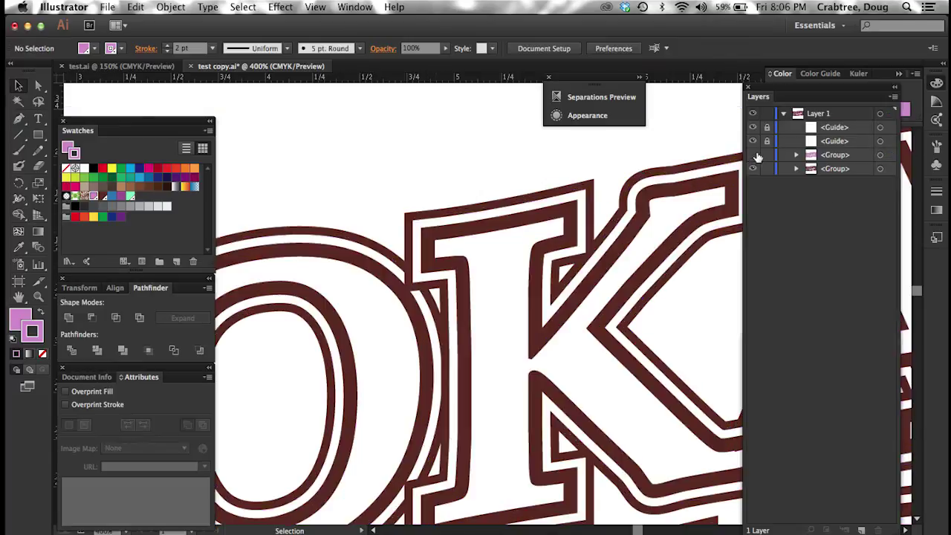
click(755, 155)
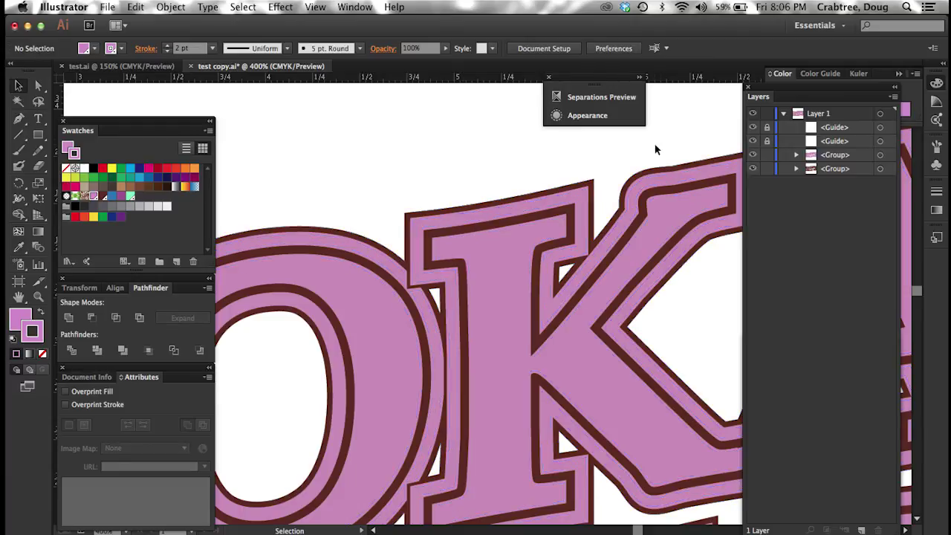
click(754, 155)
click(753, 155)
drag(813, 154, 812, 175)
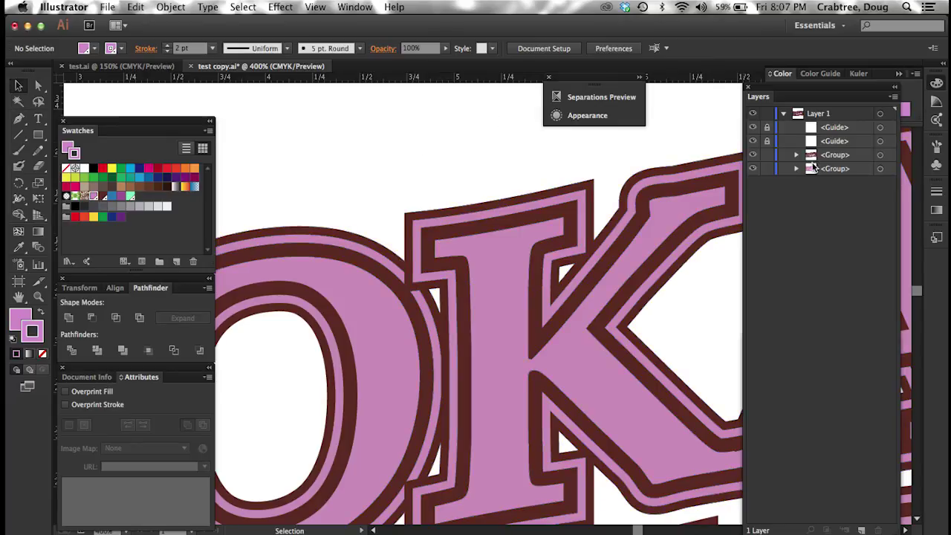
Step: Set the dark outline group's fill to overprint and enable Overprint Preview in Separations Preview
click(881, 155)
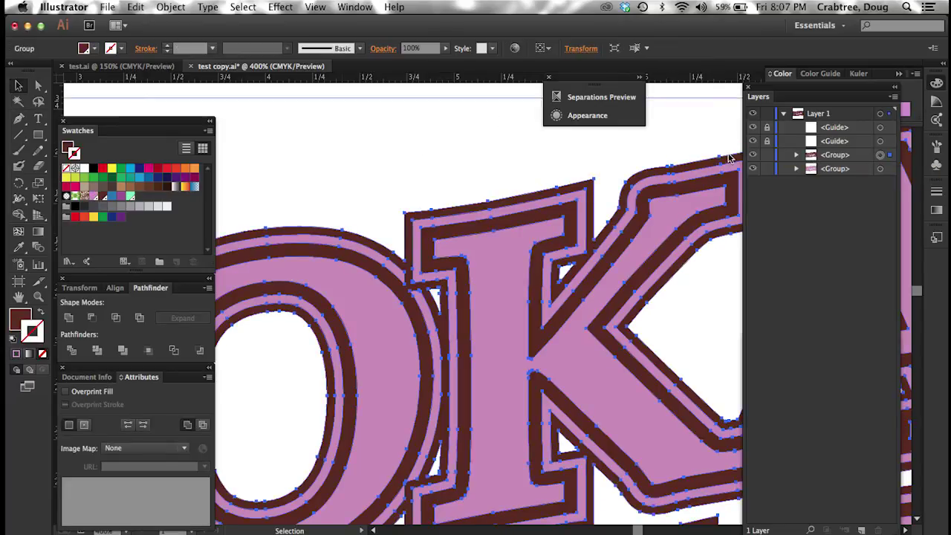
click(66, 391)
click(559, 97)
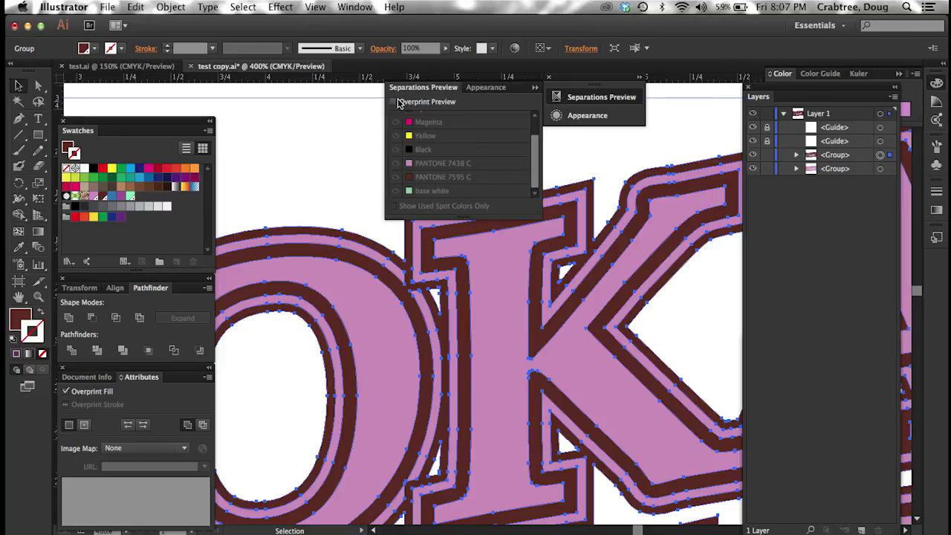
click(394, 102)
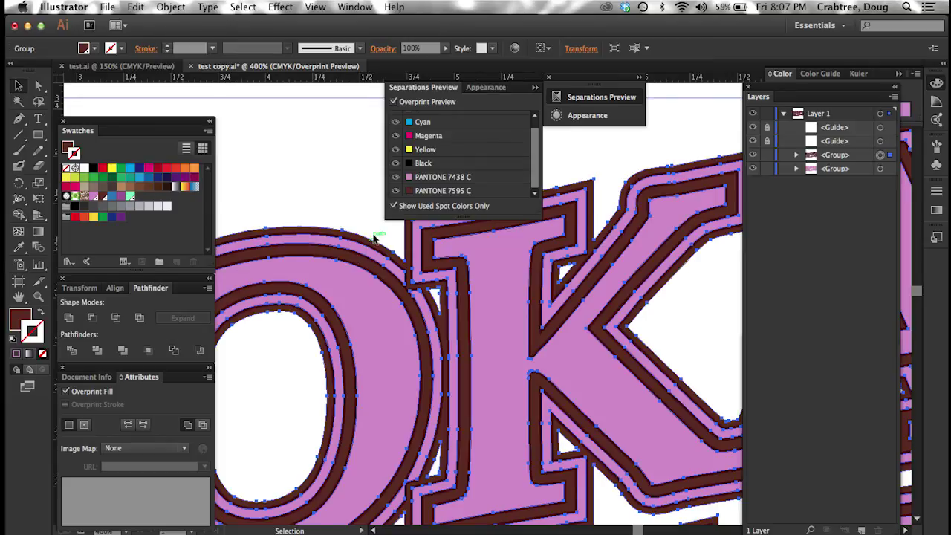
Step: Zoom into the trapped O edge and toggle Overprint Preview off and on to compare
click(362, 180)
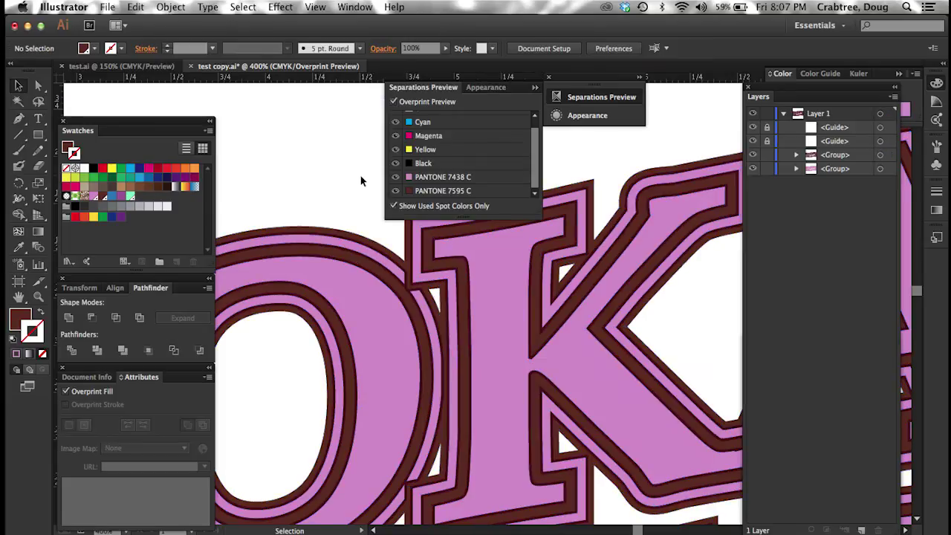
key(super+space)
click(417, 286)
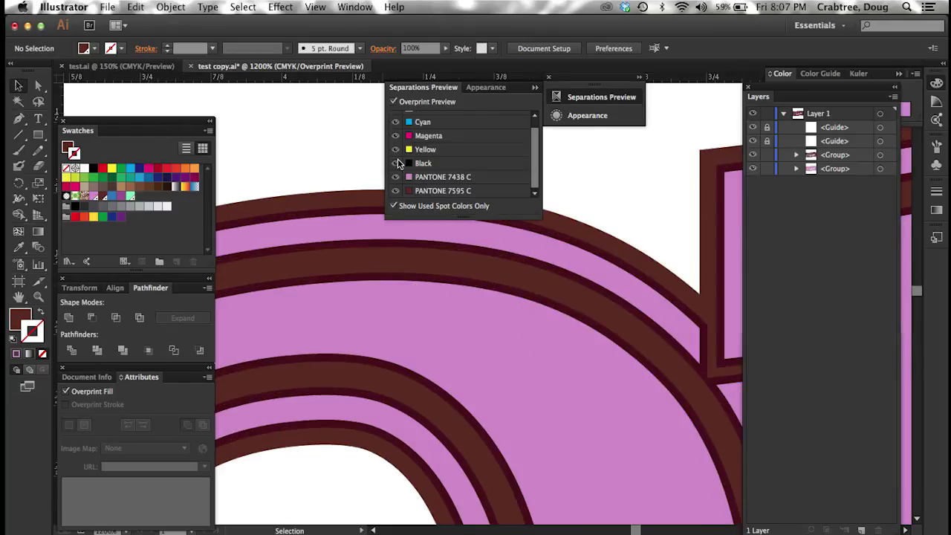
click(394, 102)
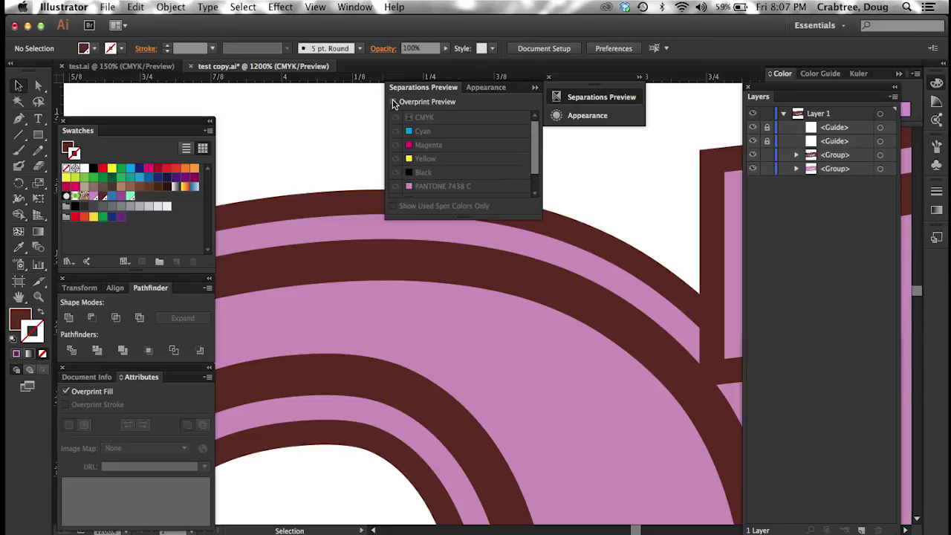
click(394, 101)
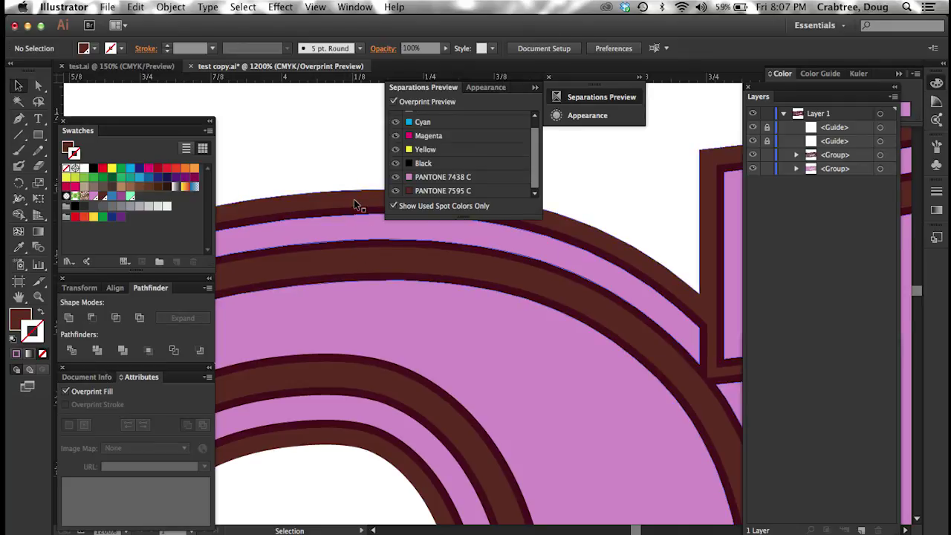
Step: Zoom out to 66.67% and pan until all of SPOKANE FALLS is centred
key(super+space)
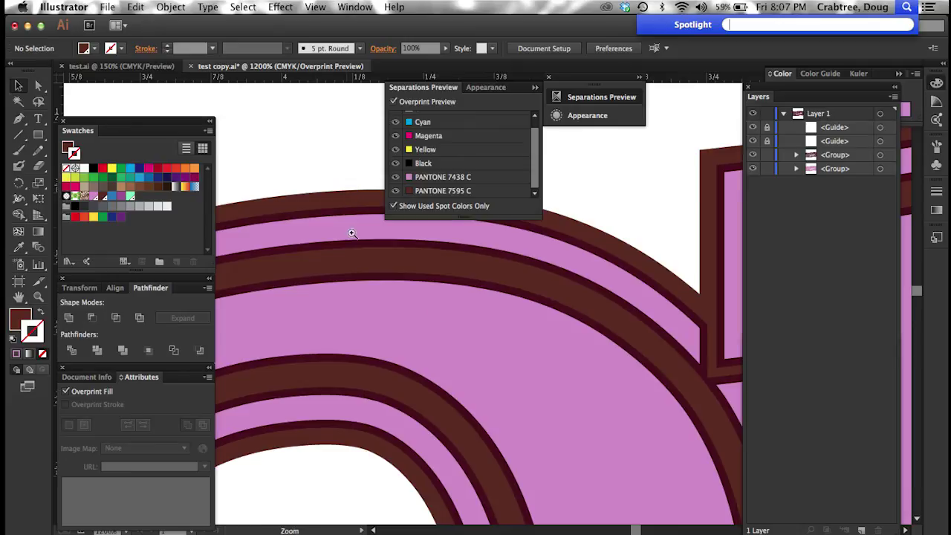
alt+super+click(449, 323)
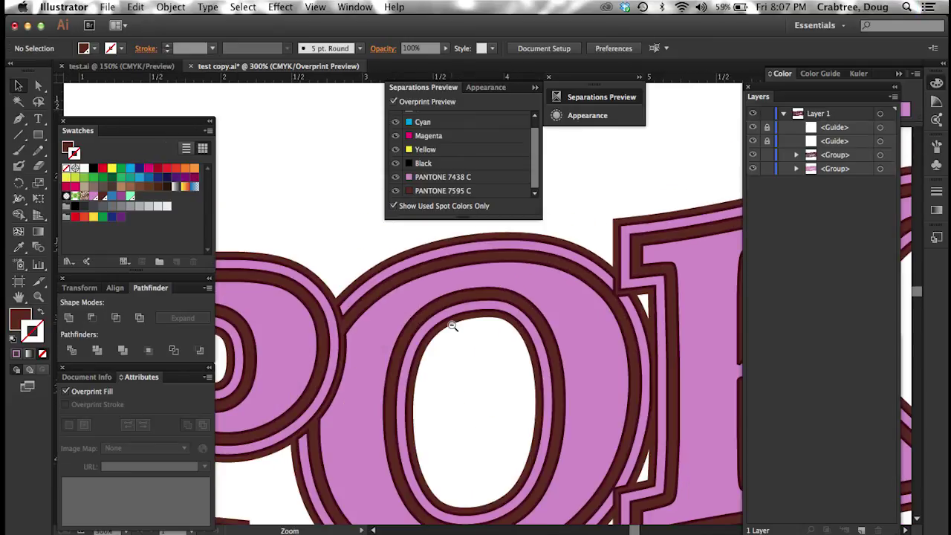
alt+super+click(451, 324)
alt+super+click(451, 325)
alt+super+click(451, 325)
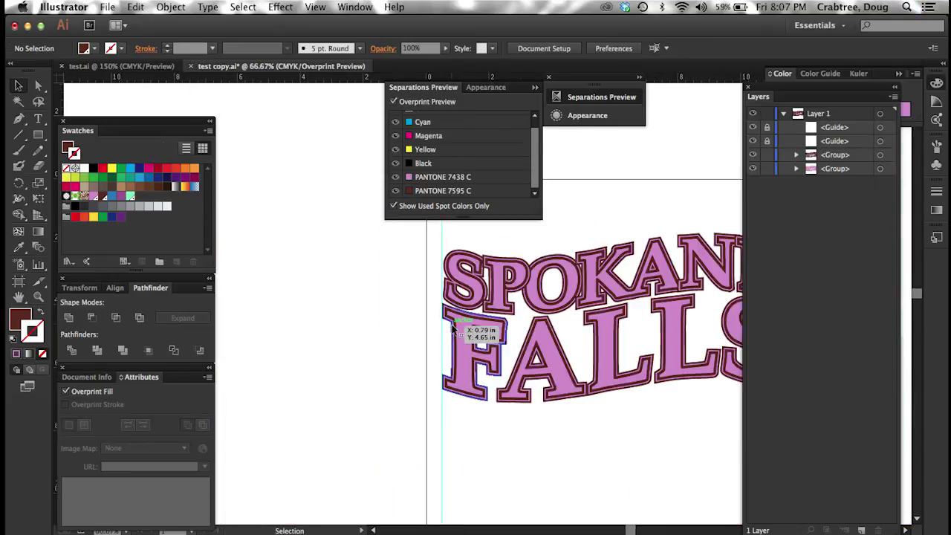
drag(479, 336, 358, 342)
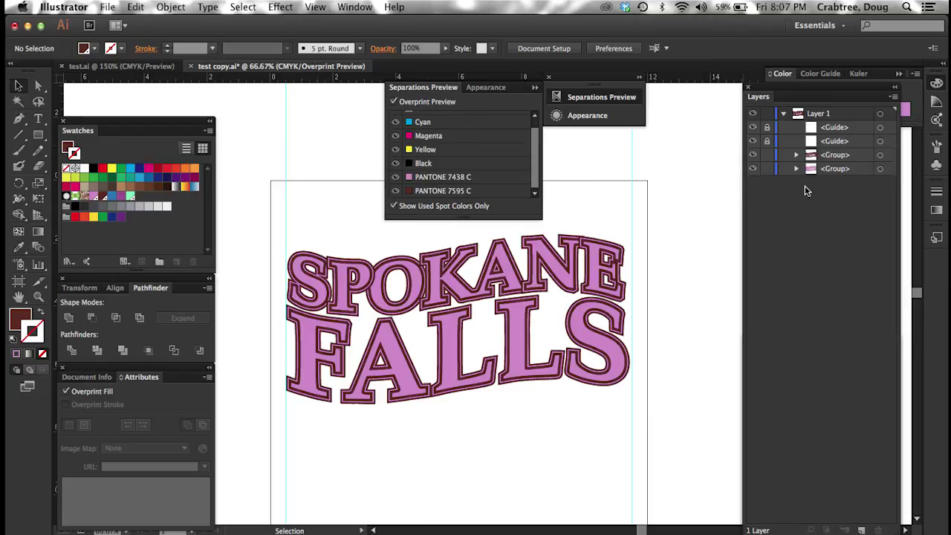
Step: Add a 'white base' layer below Layer 1, then select all the SPOKANE FALLS lettering
click(861, 530)
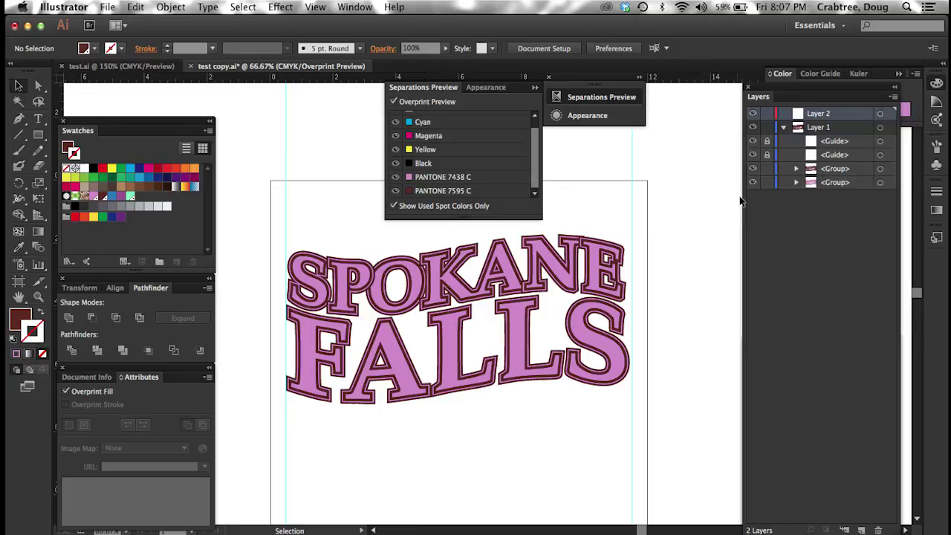
double_click(816, 114)
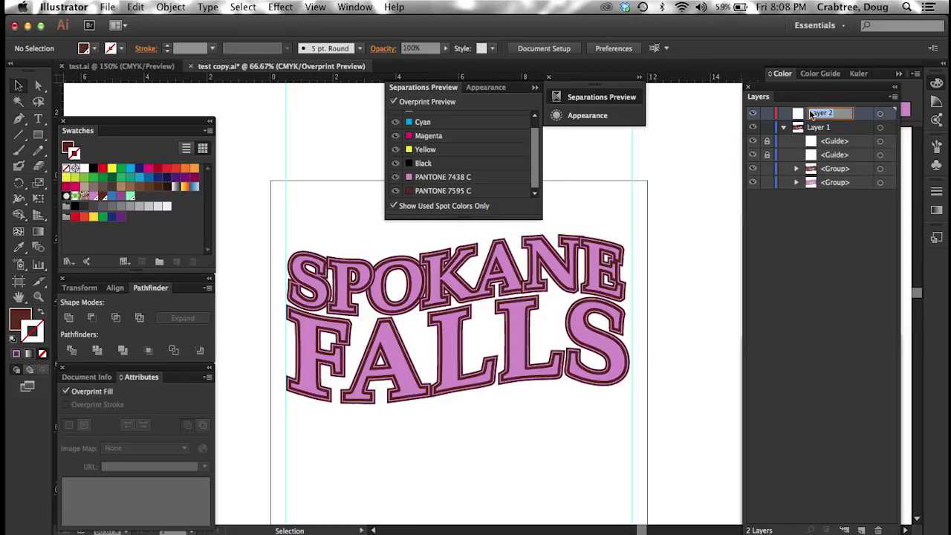
text(W)
key(Return)
drag(817, 113, 803, 192)
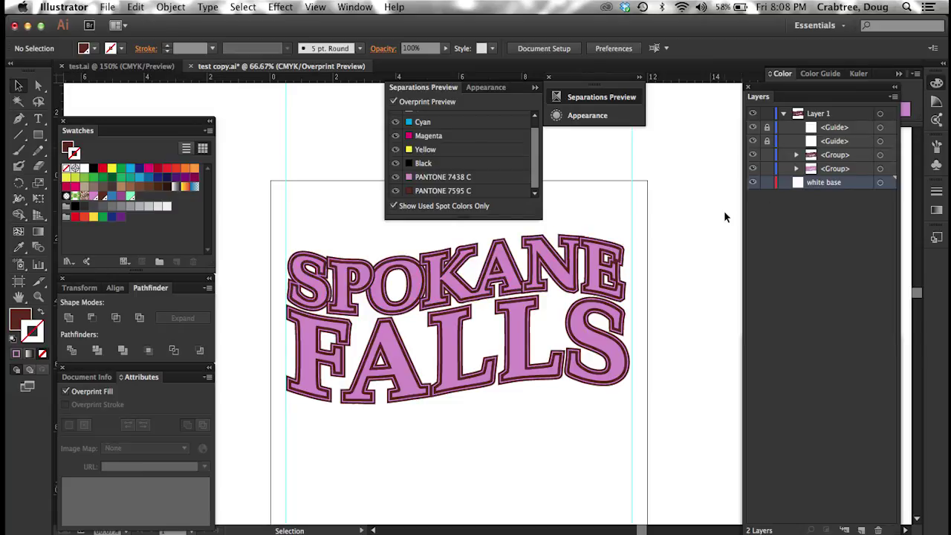
mouse_move(241, 220)
mouse_down()
mouse_move(607, 315)
mouse_move(701, 438)
mouse_up()
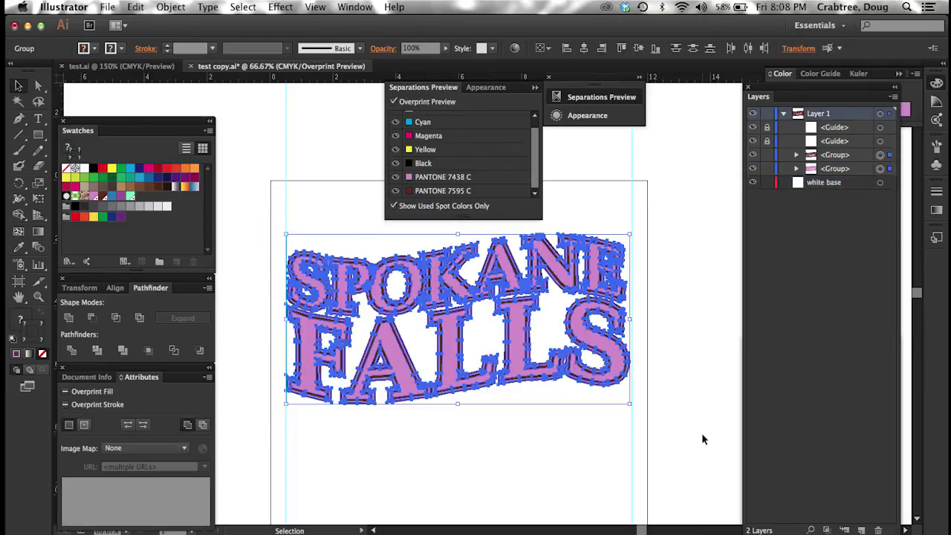
Step: Copy the selected lettering and Paste in Place onto the white base layer
click(136, 8)
click(152, 72)
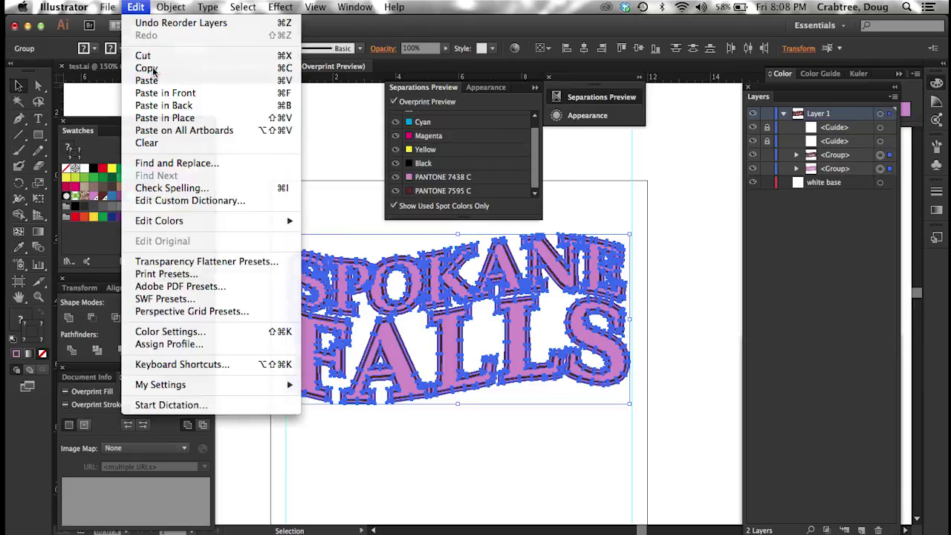
click(821, 185)
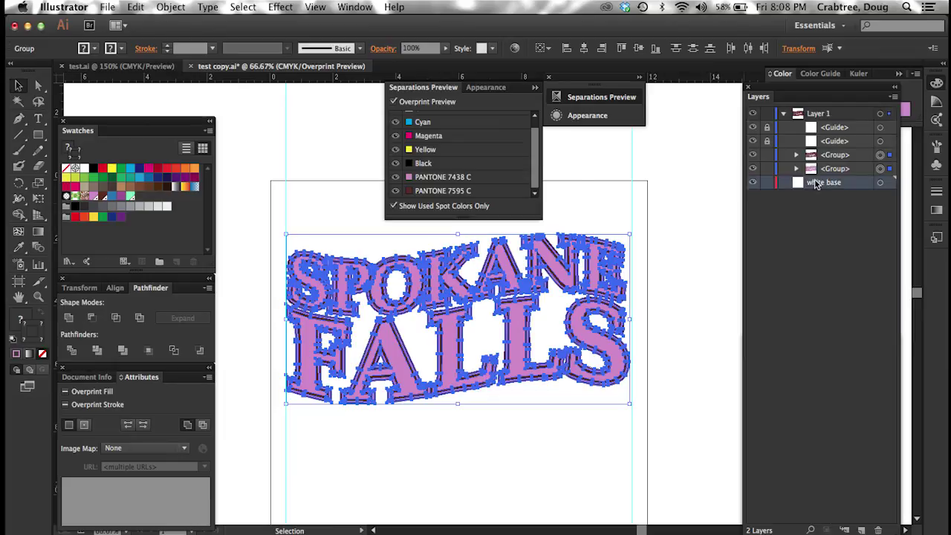
click(139, 7)
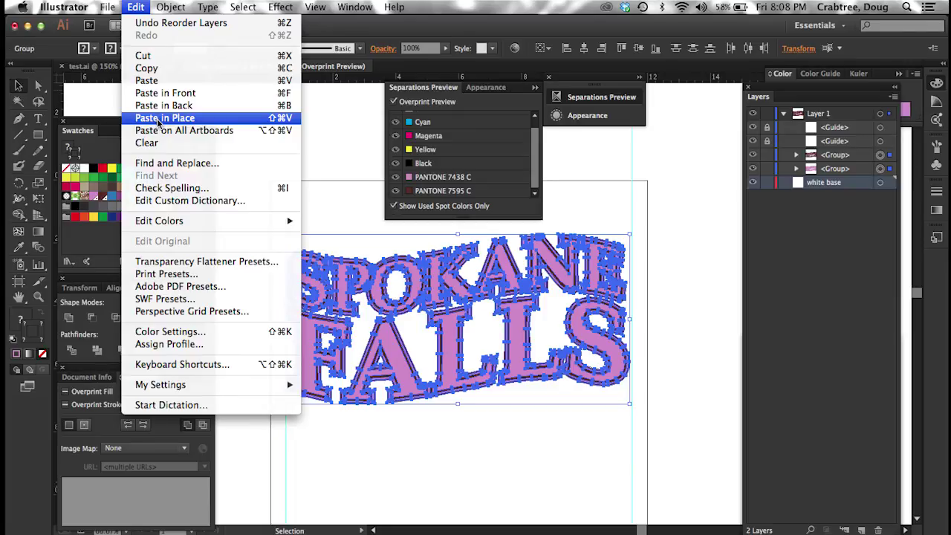
click(158, 118)
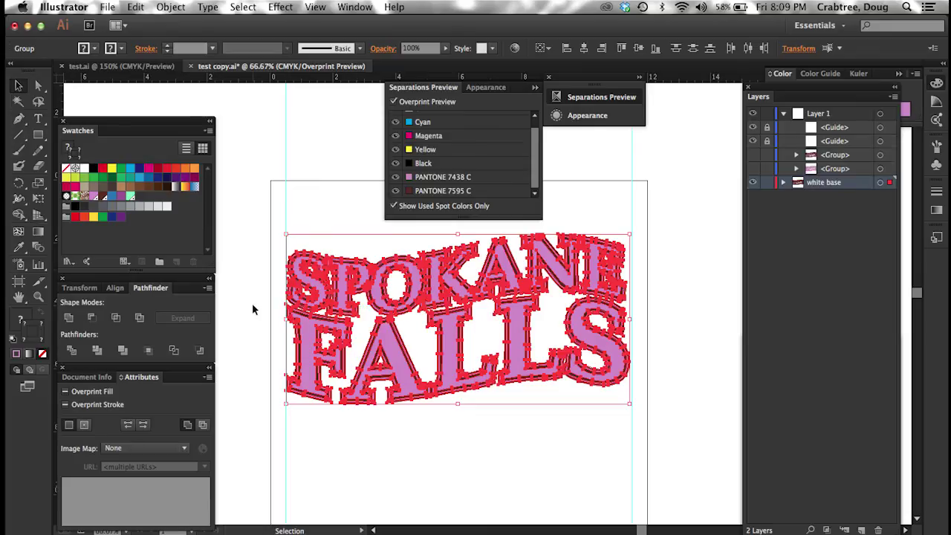
Step: Unite the pasted lettering copy into a single shape and reselect it
click(69, 319)
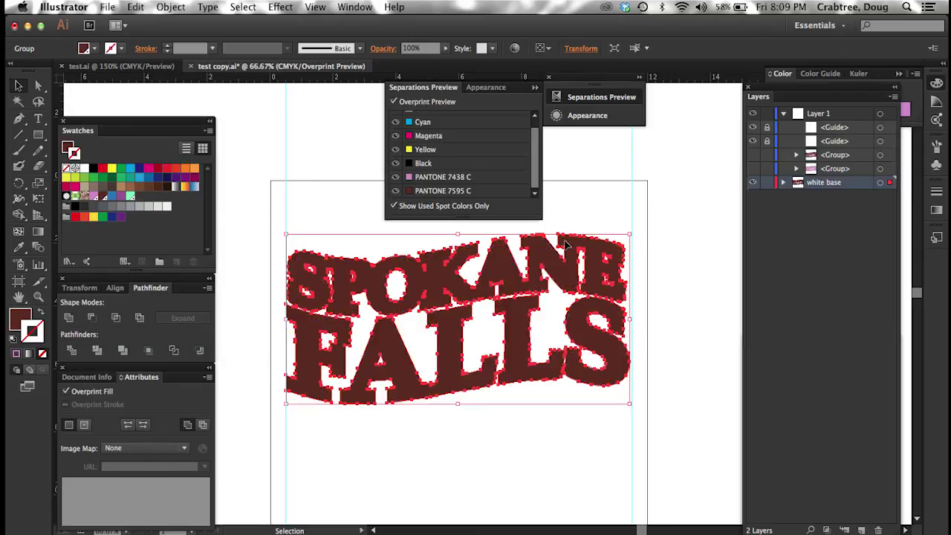
click(661, 238)
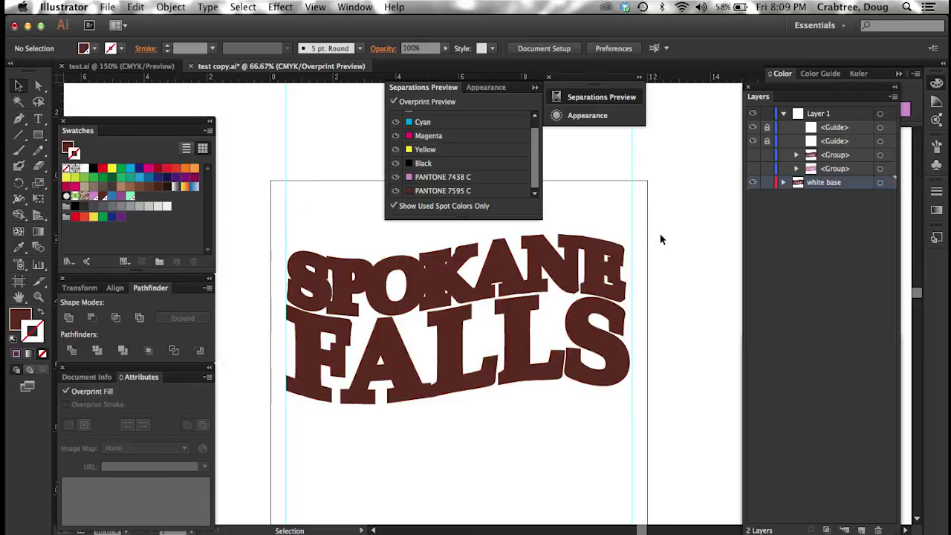
click(557, 272)
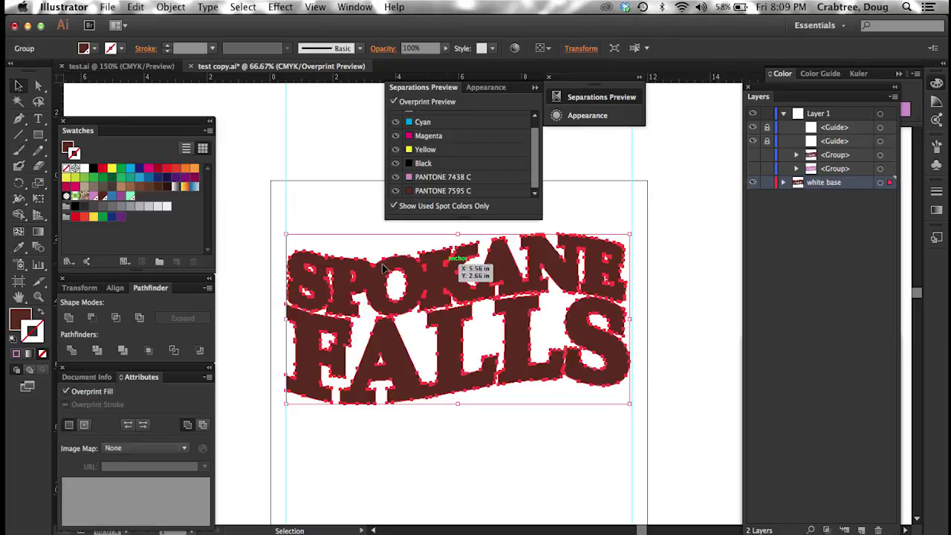
Step: Fill the merged silhouette with the base white spot swatch
click(22, 321)
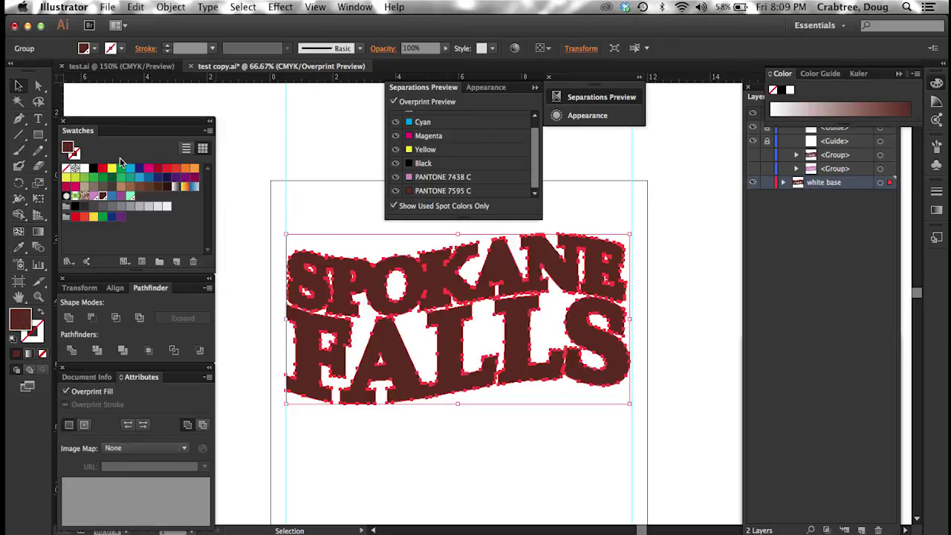
click(131, 196)
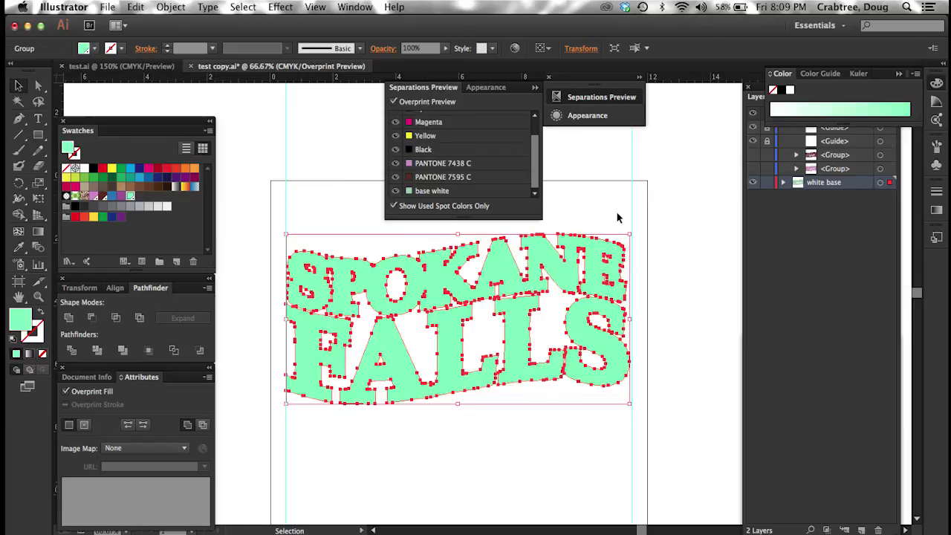
click(680, 242)
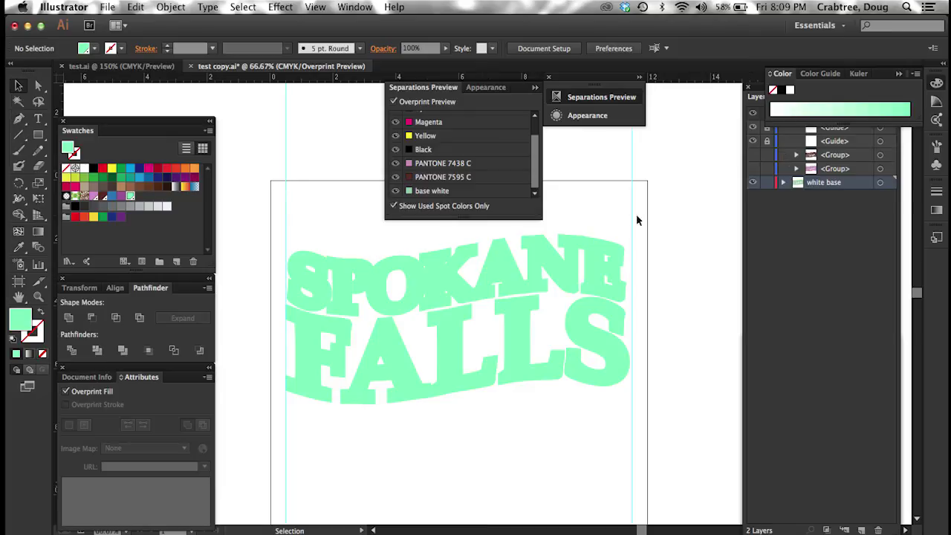
click(459, 294)
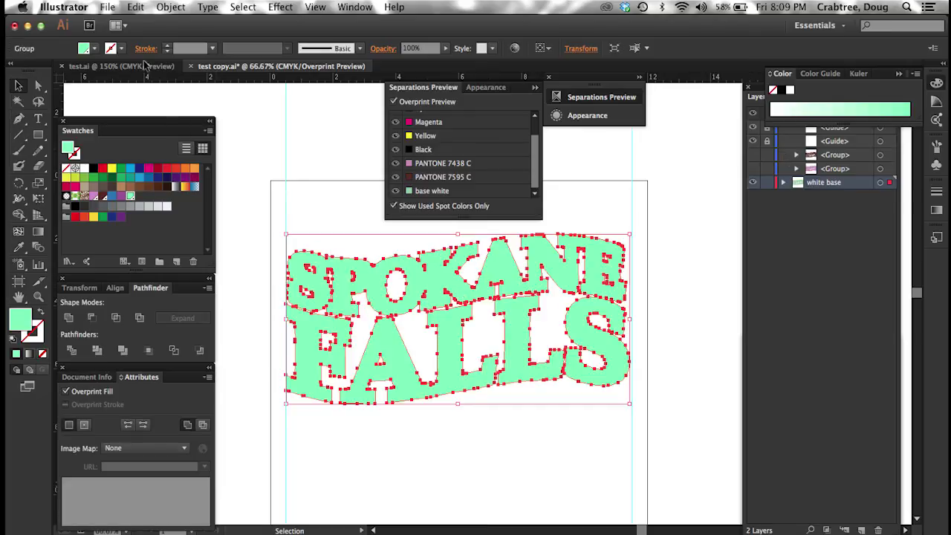
click(172, 7)
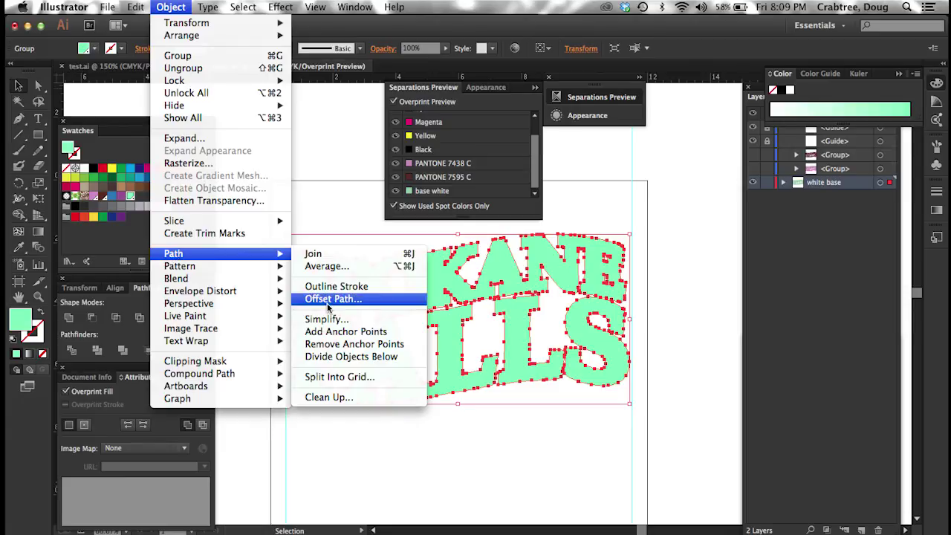
Step: Apply Offset Path of -2 pt with Miter joins to the base white silhouette
mouse_move(174, 254)
click(327, 304)
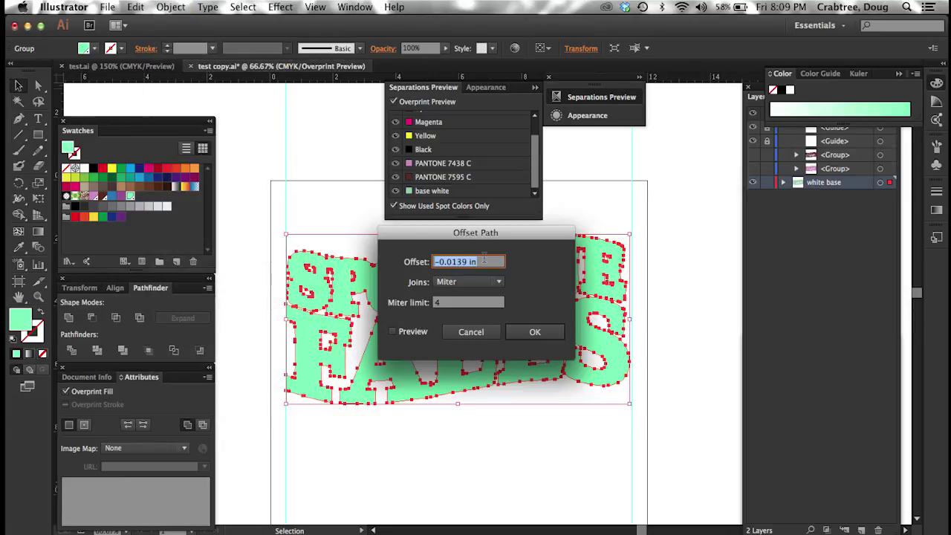
text(-2pt)
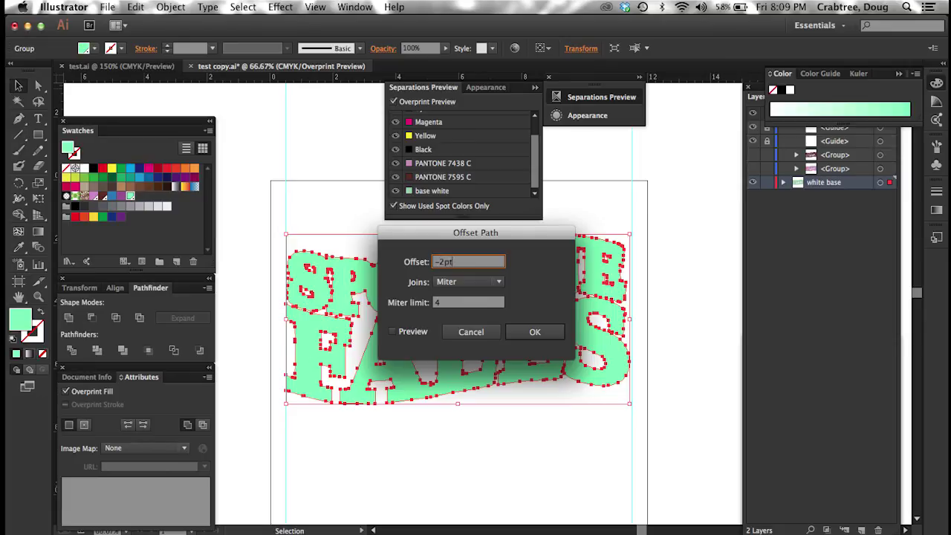
click(535, 332)
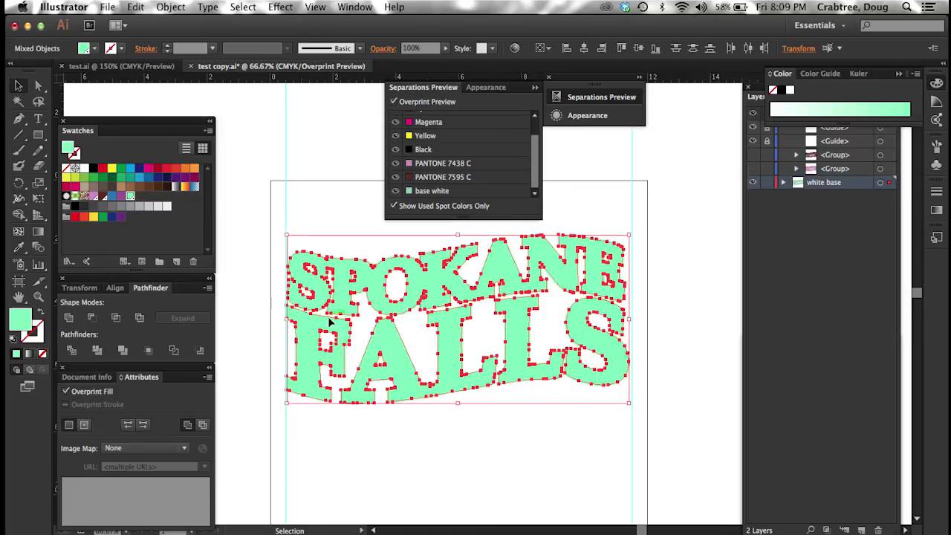
Step: Zoom in on the S and P edges, turn off Overprint Preview, and undo the stray anchor move
key(super+space)
drag(341, 279, 343, 280)
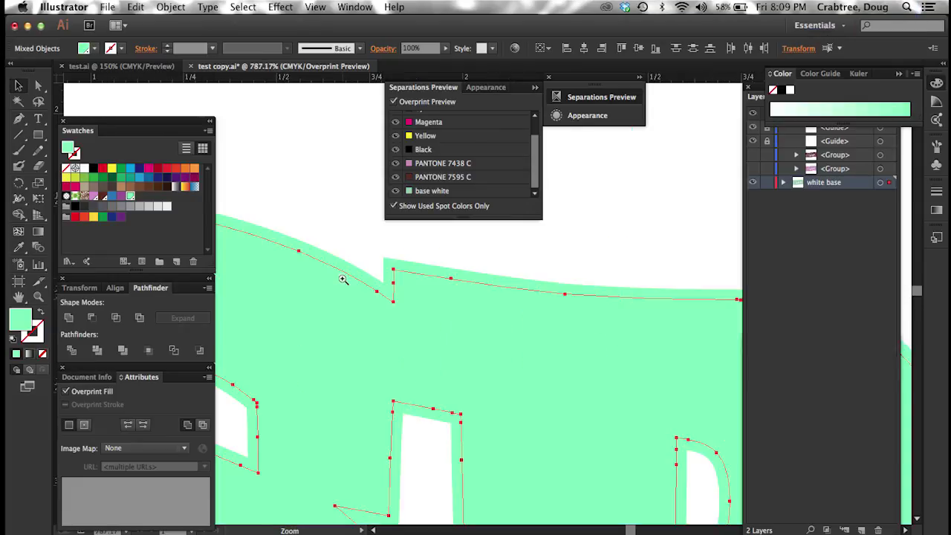
key(a)
key(ctrl+alt+shift+y)
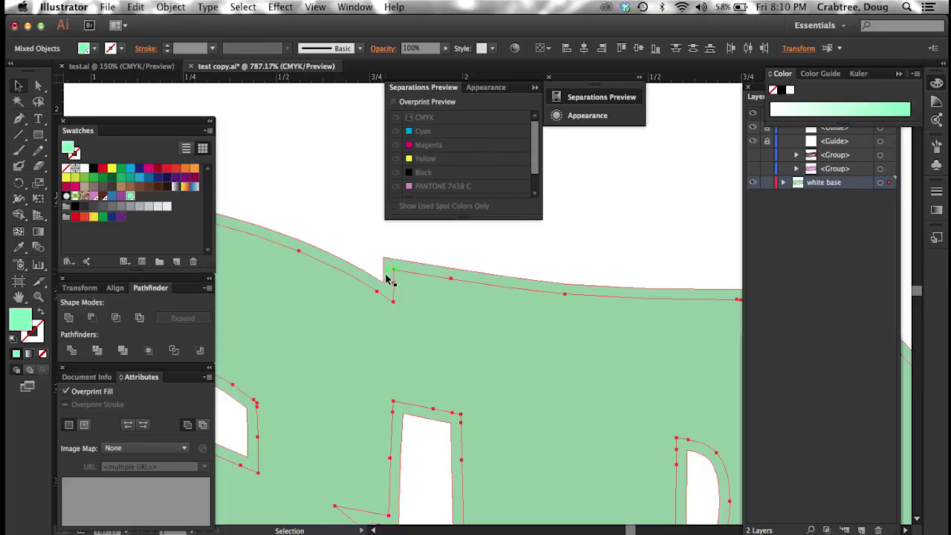
key(ctrl+z)
key(v)
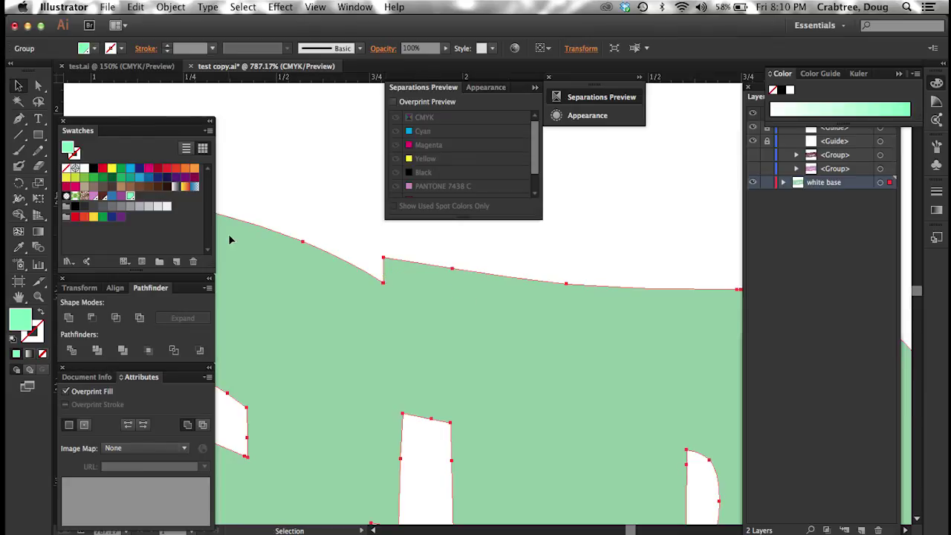
Step: Give the underbase group a 2 pt White stroke and toggle the lettering layer to compare
click(38, 339)
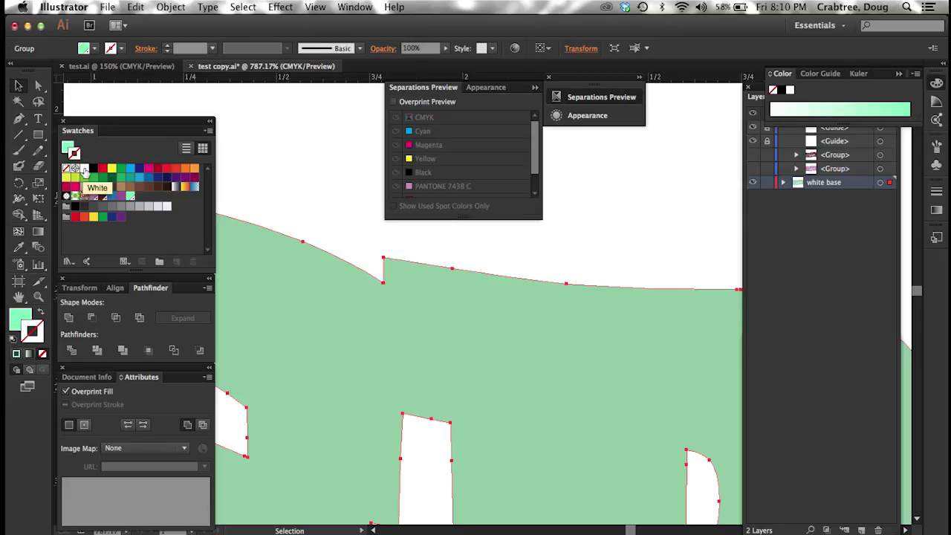
click(84, 170)
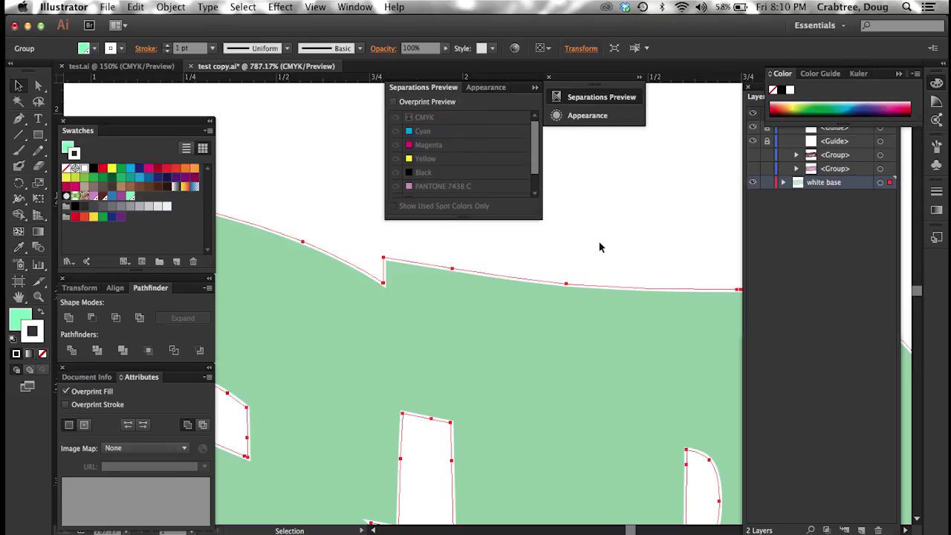
click(167, 44)
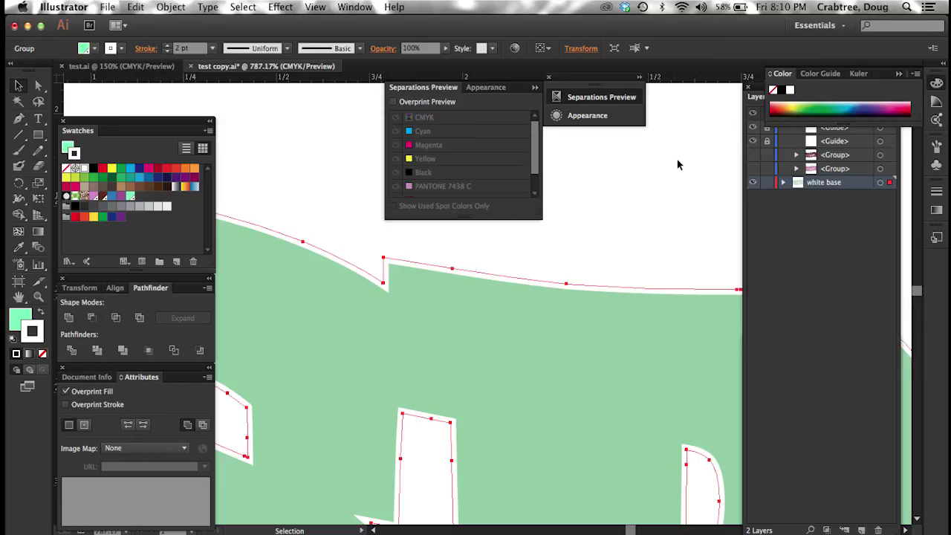
click(753, 154)
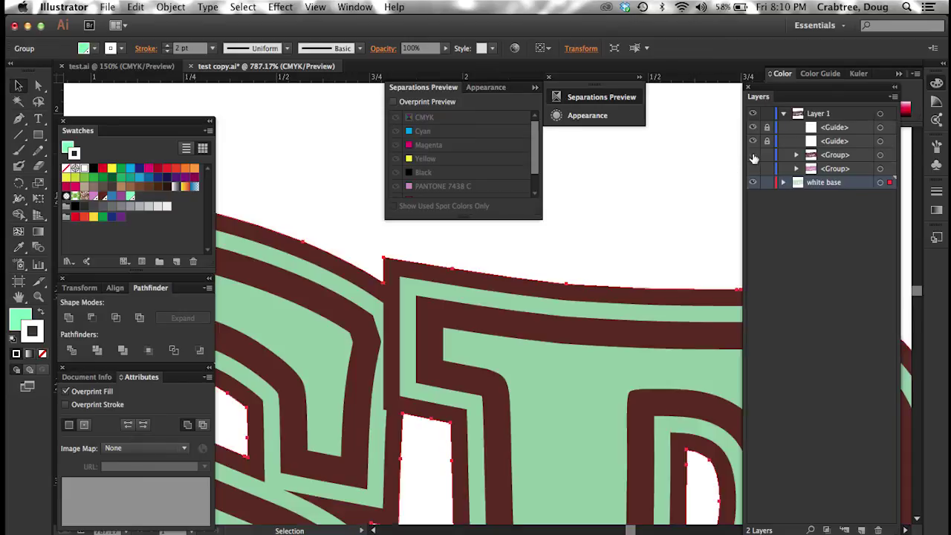
click(753, 158)
click(754, 157)
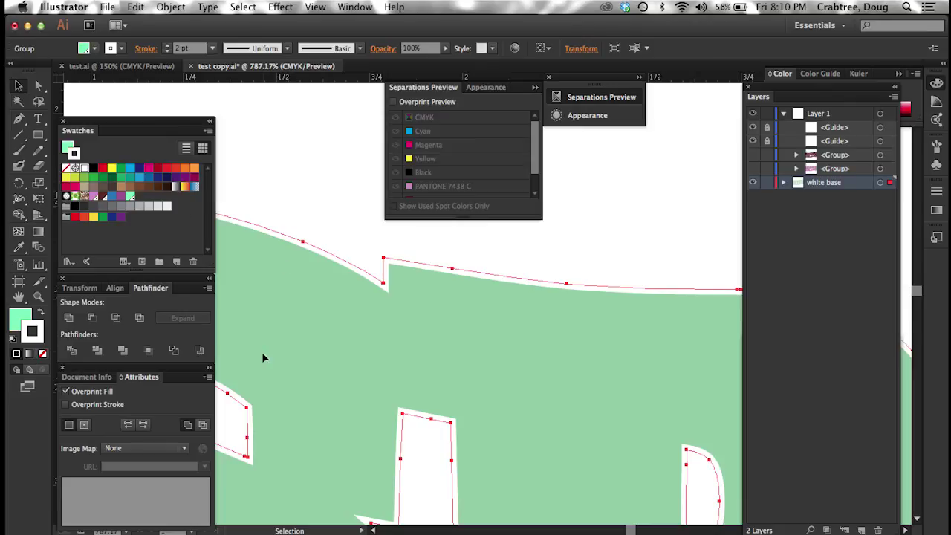
Step: Trial heavier stroke weights, settle back on 2 pt, deselect, and fit the artboard
click(169, 48)
click(169, 47)
click(168, 47)
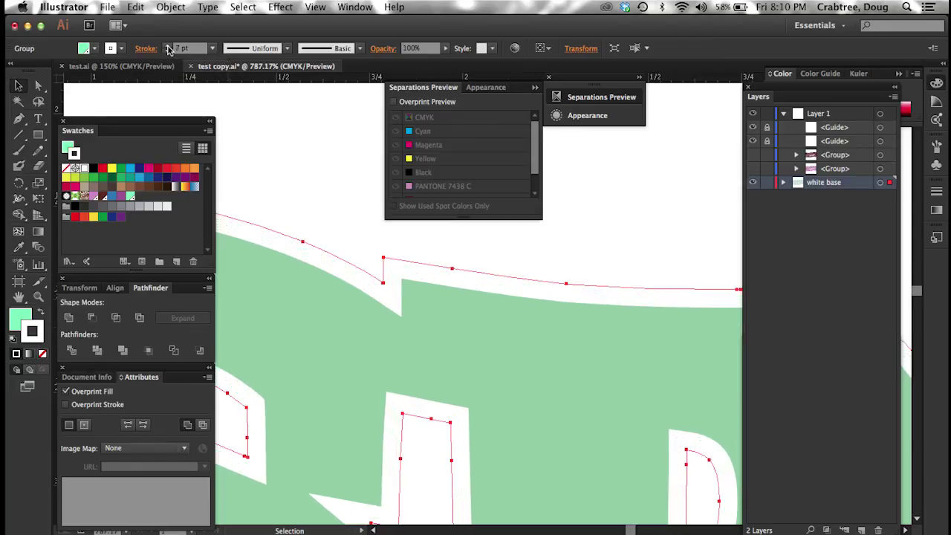
click(168, 51)
click(168, 51)
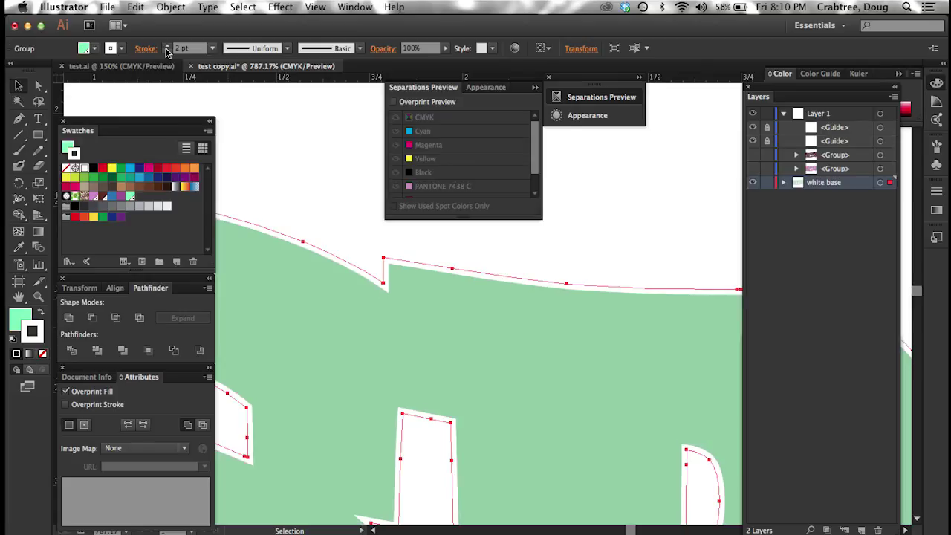
click(345, 176)
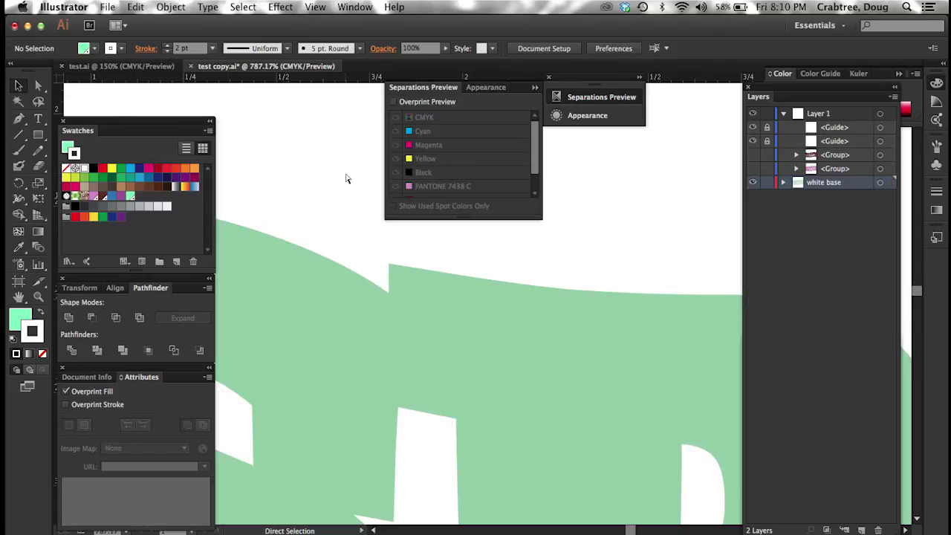
key(ctrl+0)
drag(753, 154, 753, 168)
Step: Show the lettering layer, enable Overprint Preview, and hide CMYK, PANTONE 7438 C and 7595 C plates
click(753, 168)
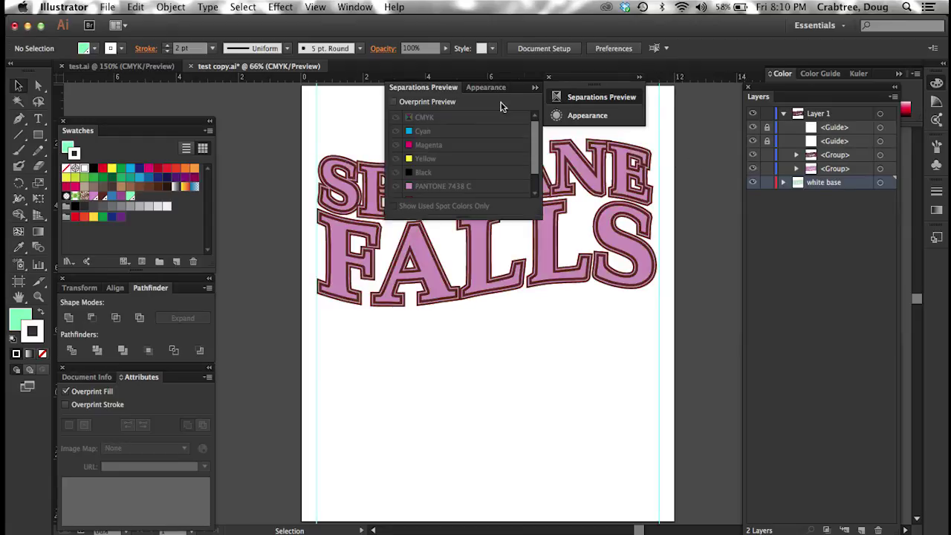
click(394, 102)
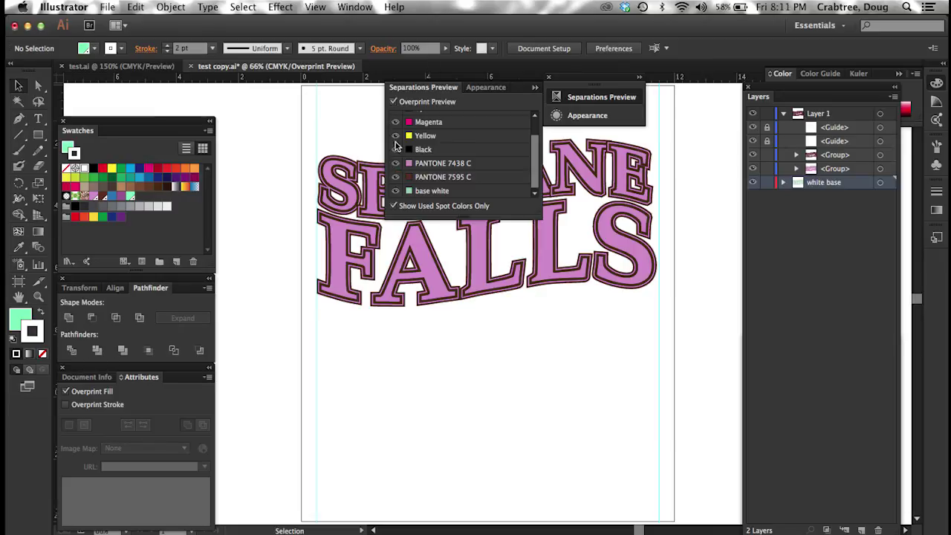
scroll(398, 128, up, 2)
click(396, 117)
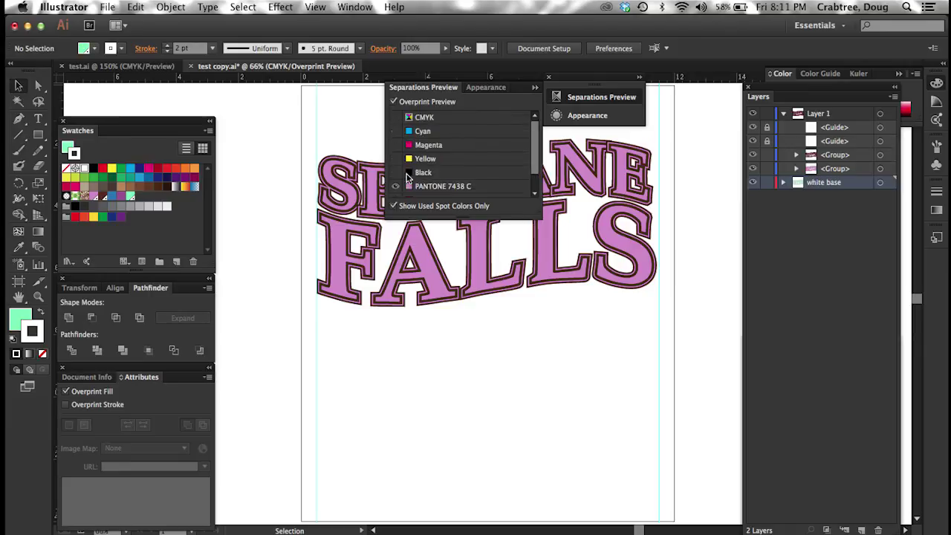
scroll(405, 180, down, 2)
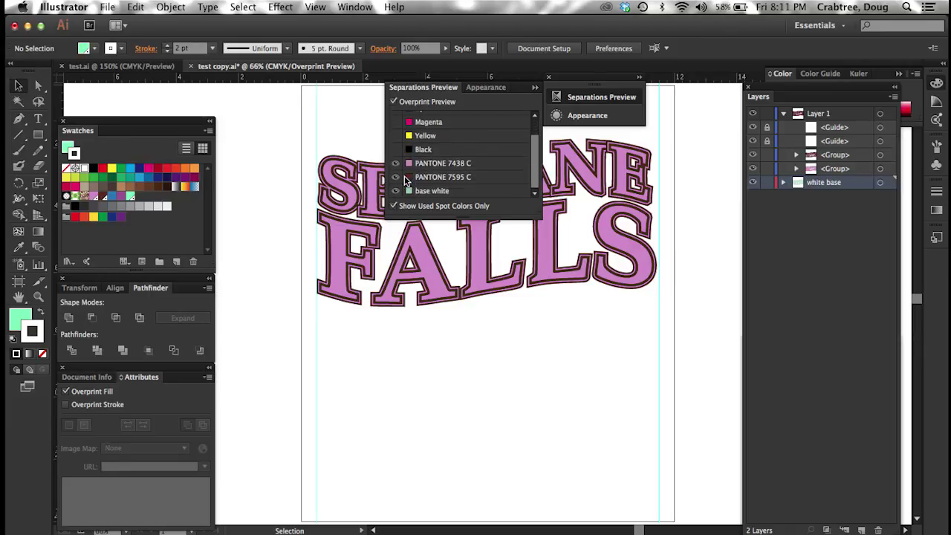
click(395, 163)
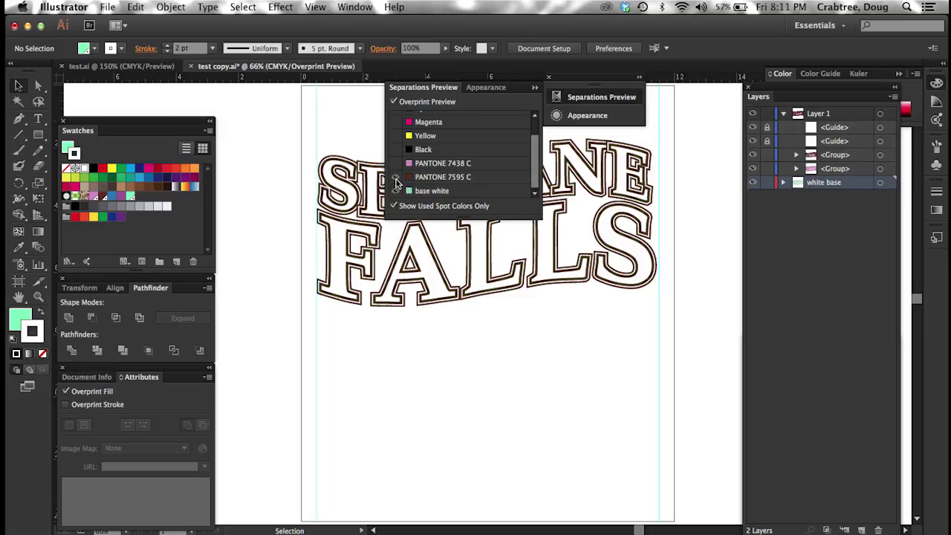
click(396, 178)
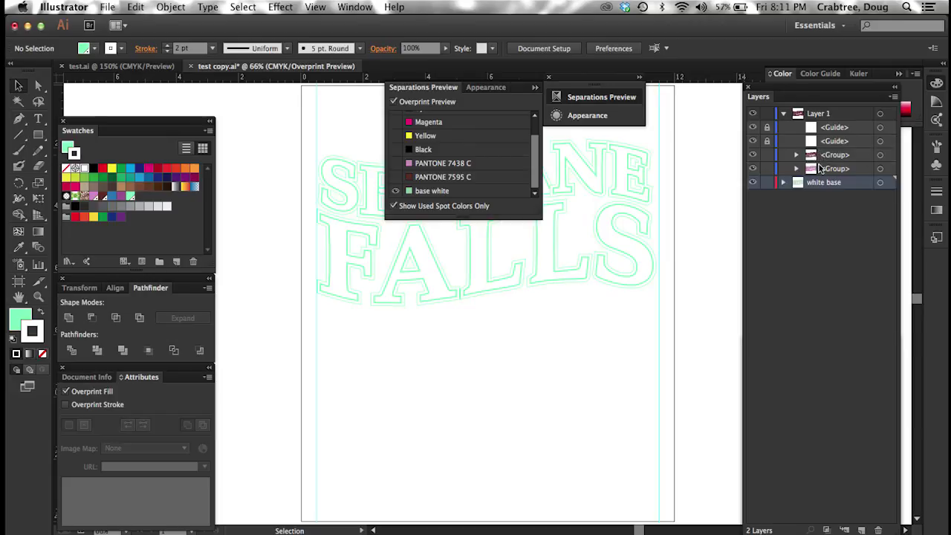
Step: Set the pink lettering group to Overprint Fill and Overprint Stroke, then deselect
click(880, 169)
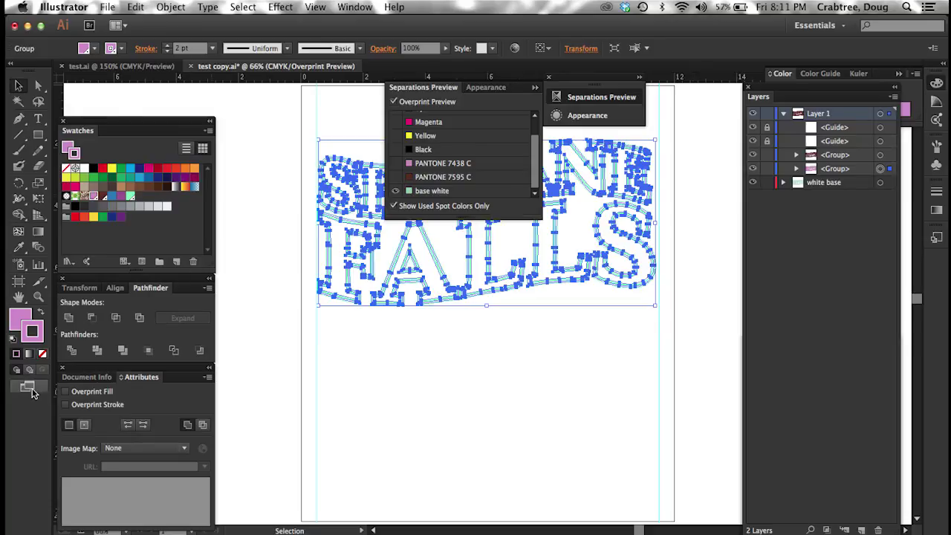
click(65, 391)
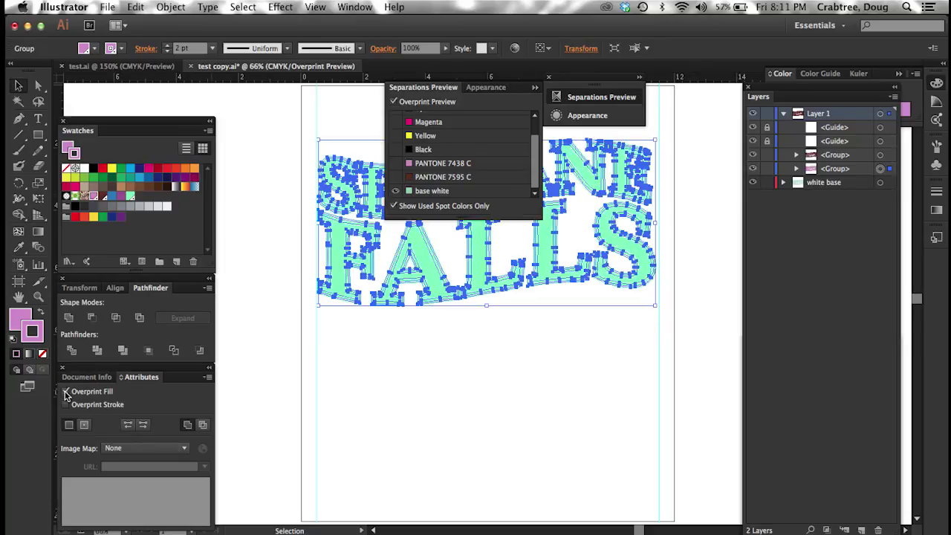
click(399, 341)
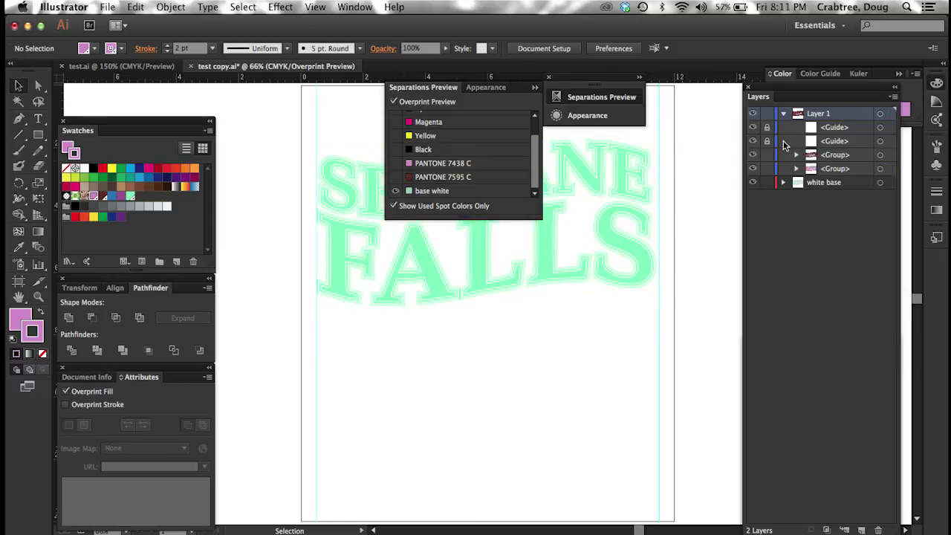
click(880, 169)
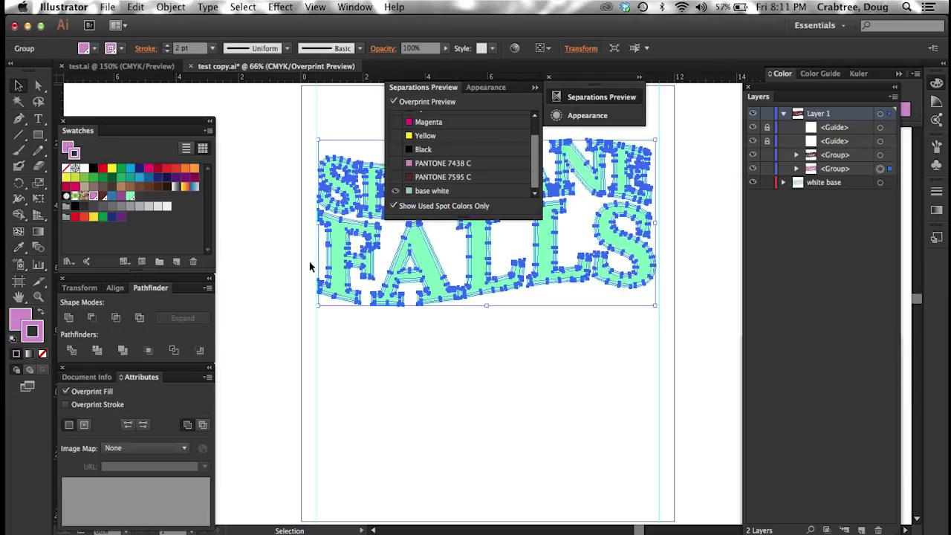
click(66, 404)
click(443, 342)
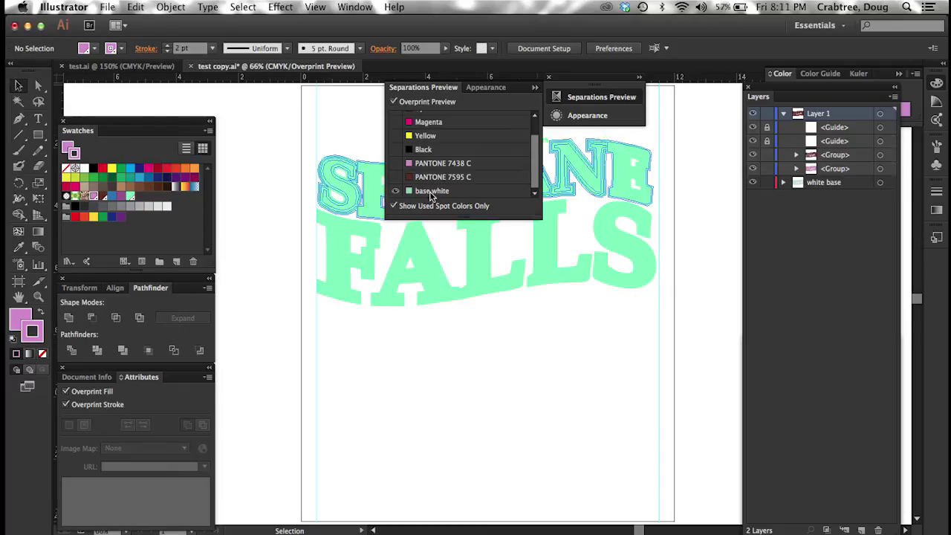
Step: Cycle the spot plates' visibility, leaving only PANTONE 7438 C shown in Separations Preview
click(395, 178)
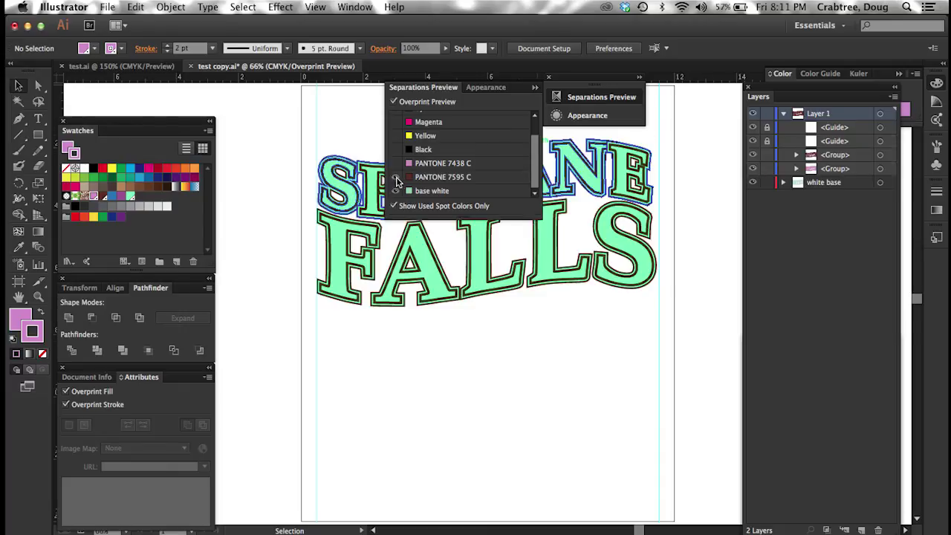
click(395, 163)
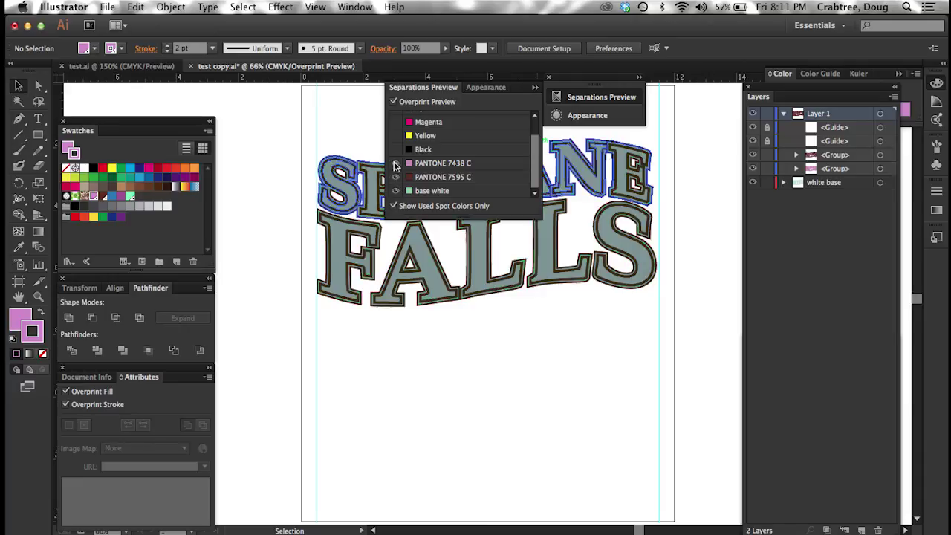
click(395, 178)
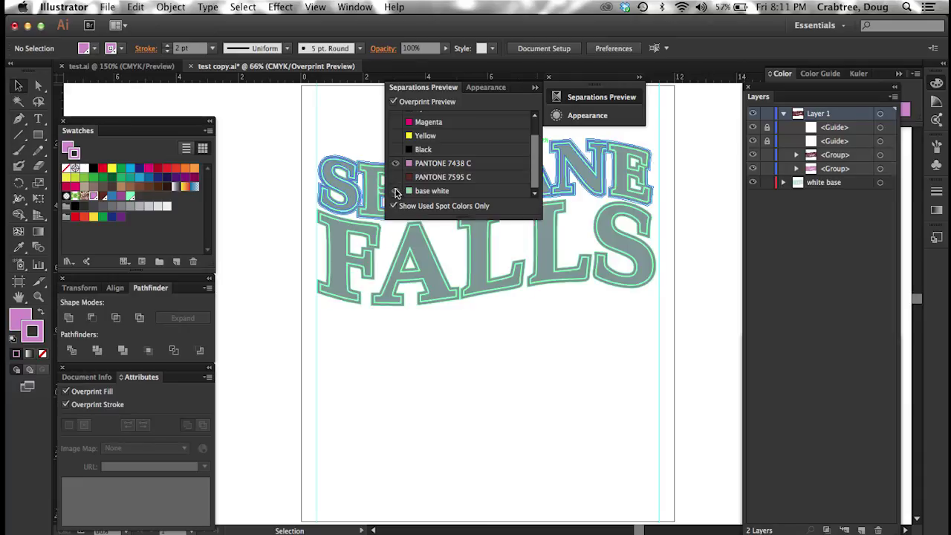
click(396, 191)
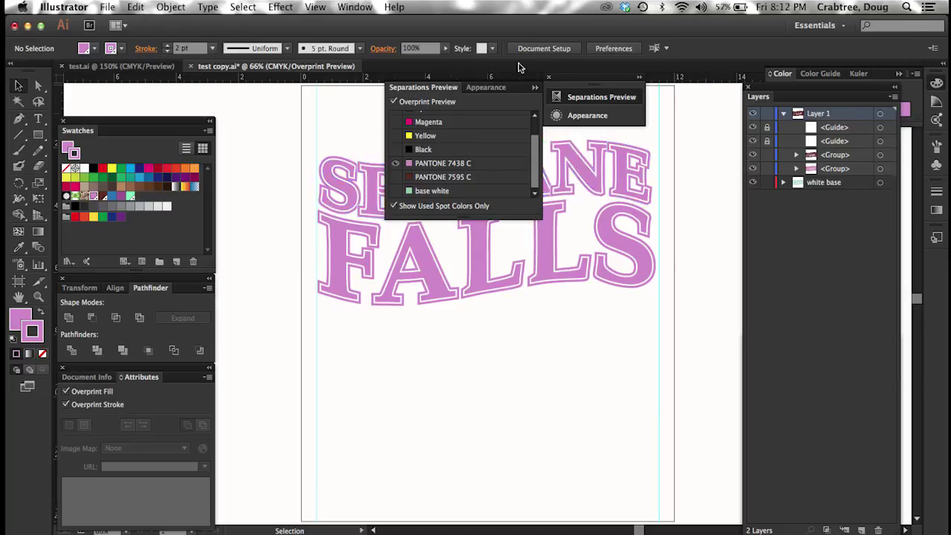
click(538, 87)
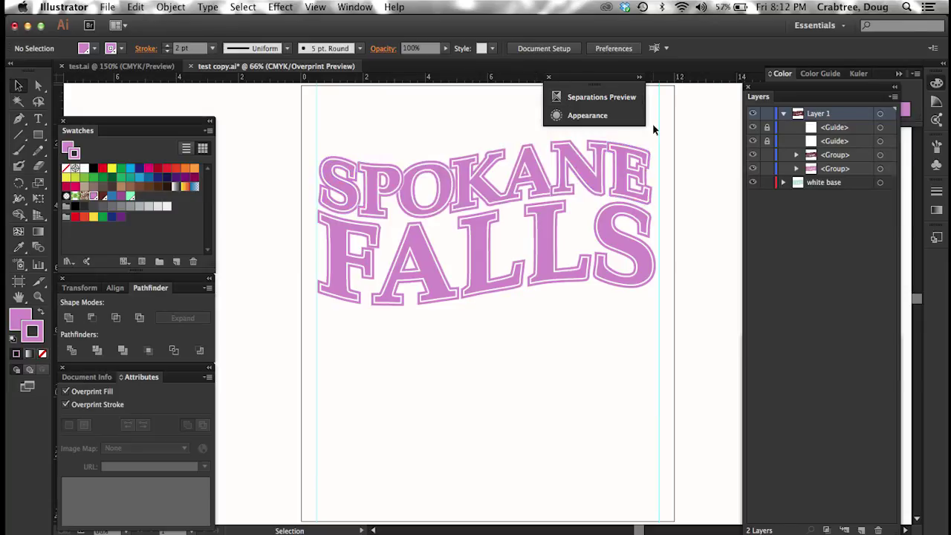
click(595, 97)
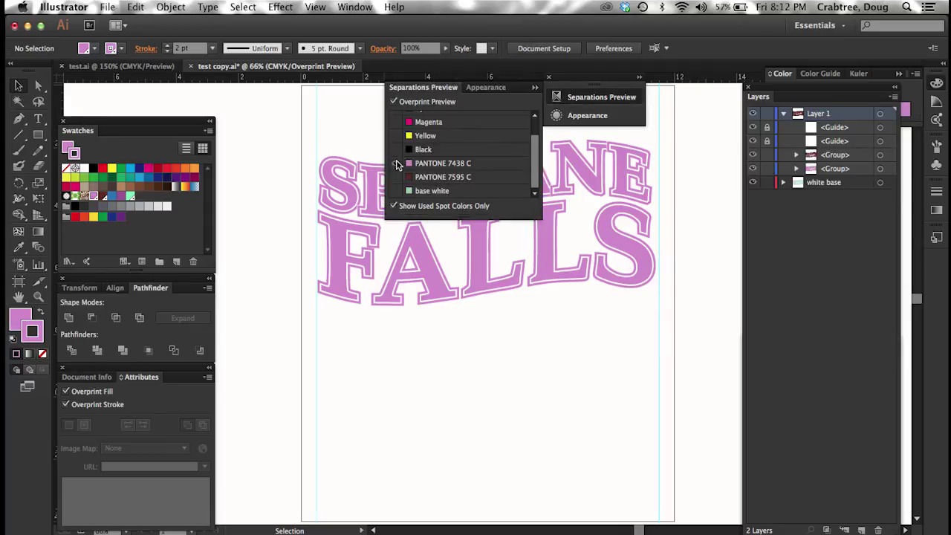